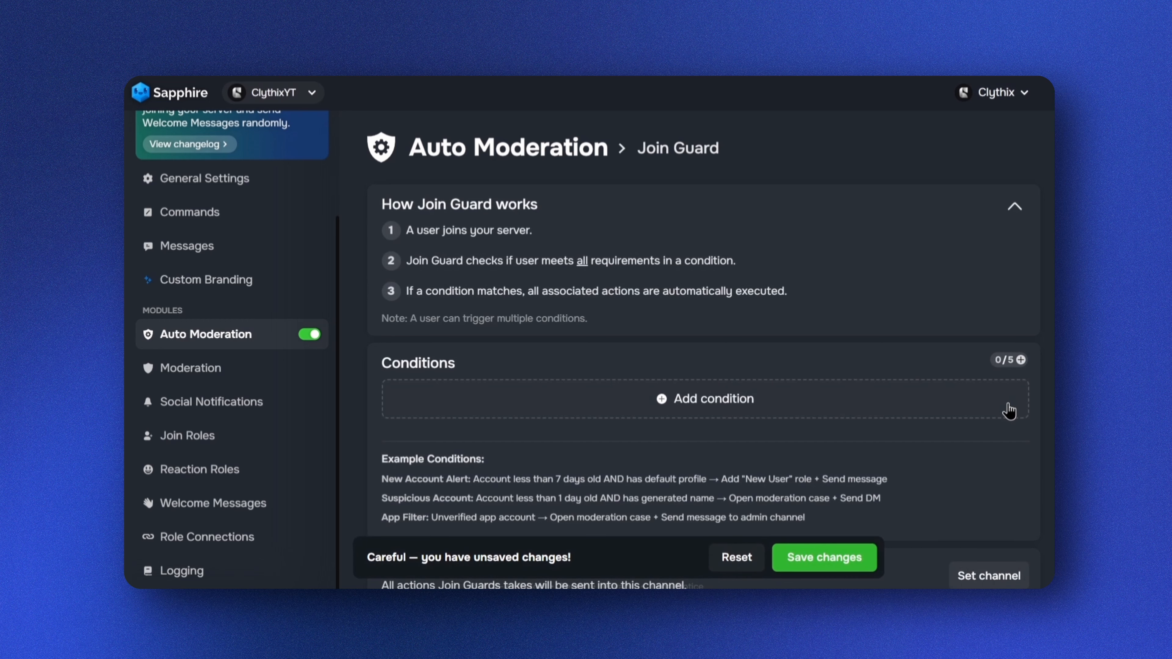
Set the Join Guard log channel to #mod-logs and save the changes
scroll(1009, 410, down, 2)
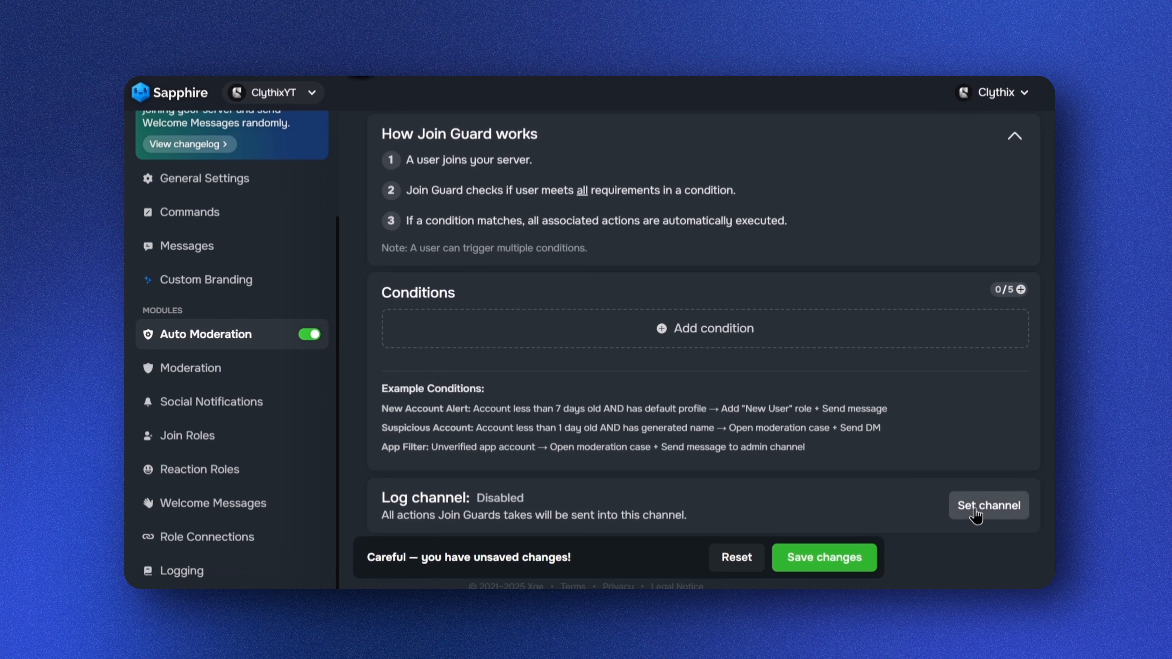
click(977, 513)
click(486, 412)
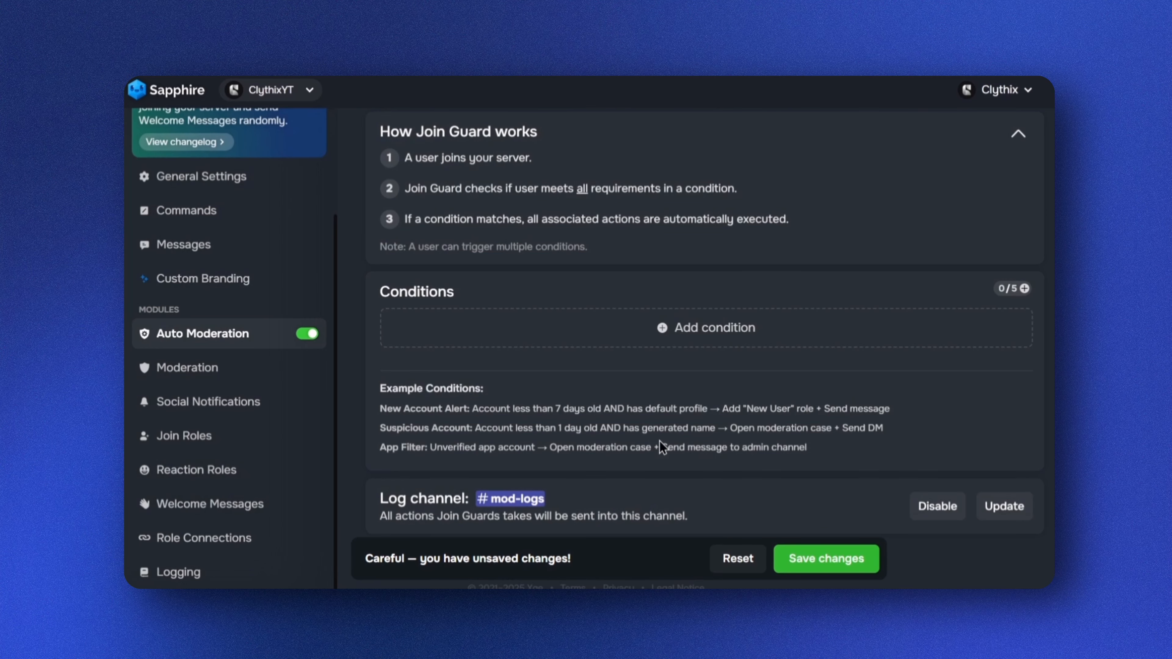
click(824, 566)
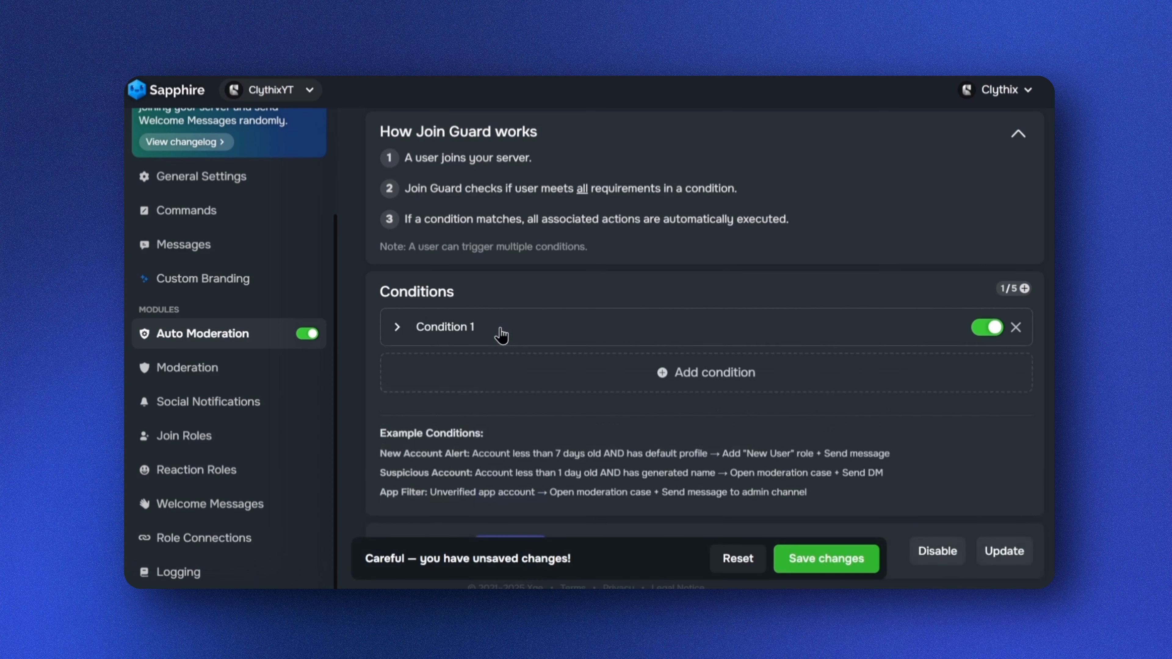
Add a new condition and name it "New Accounts Alert (Warn)"
click(500, 327)
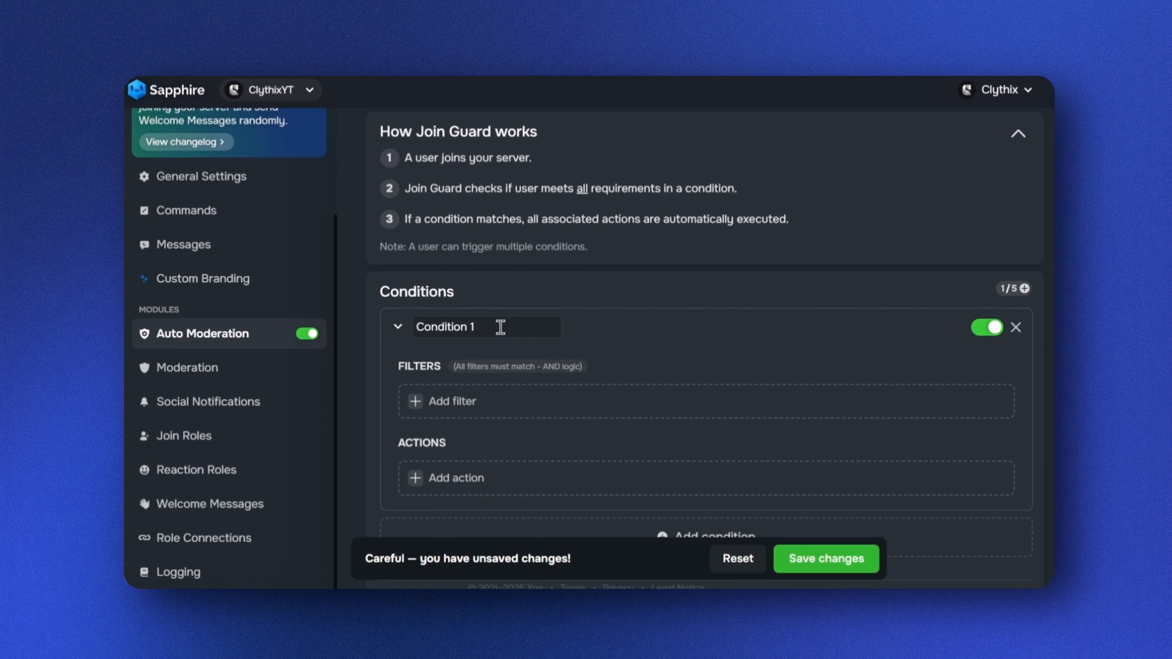
drag(501, 327, 407, 335)
text(New Accounts Alert (Warn))
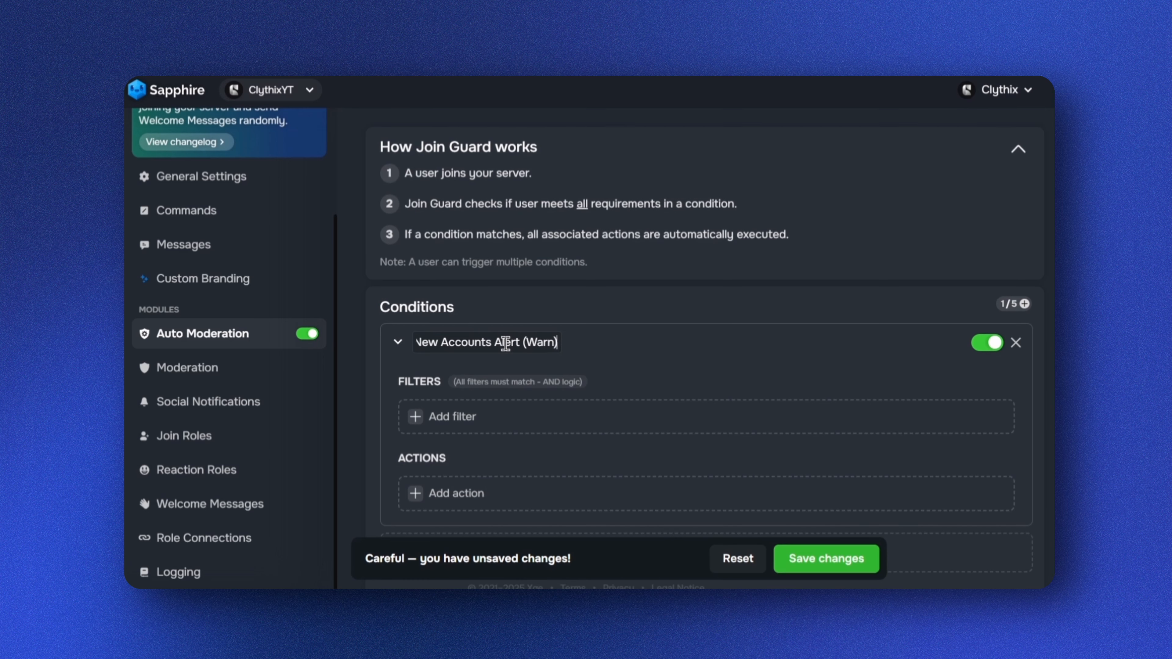
Add an Account Age filter to the condition requiring accounts younger than 28 days
scroll(516, 369, down, 2)
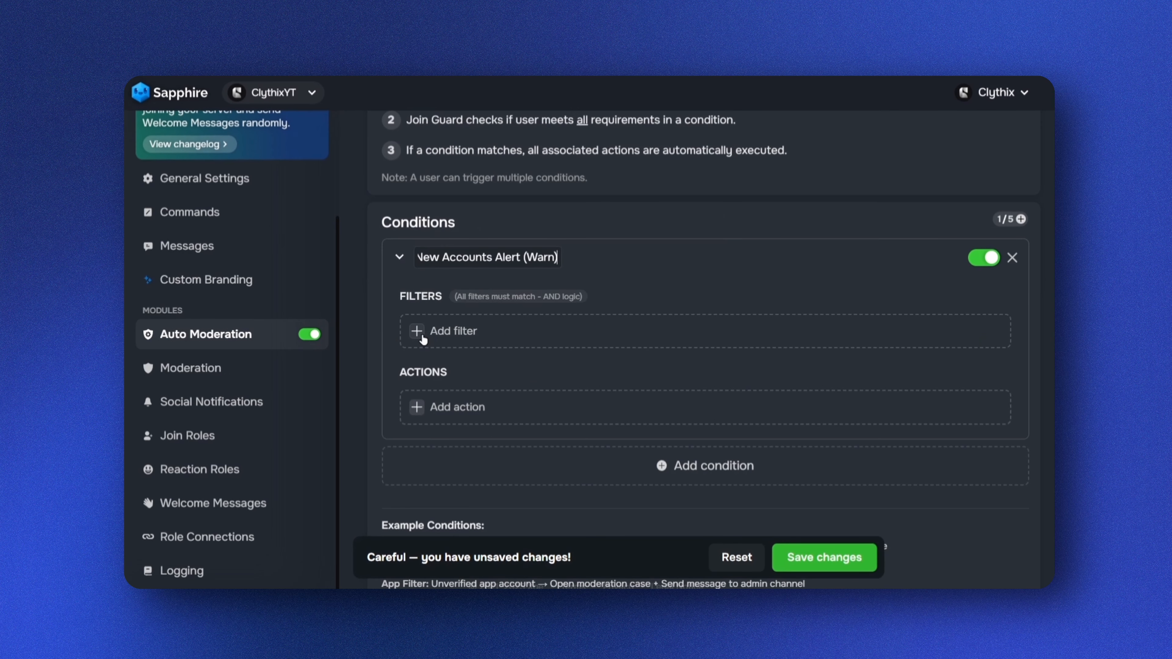
click(417, 331)
click(422, 388)
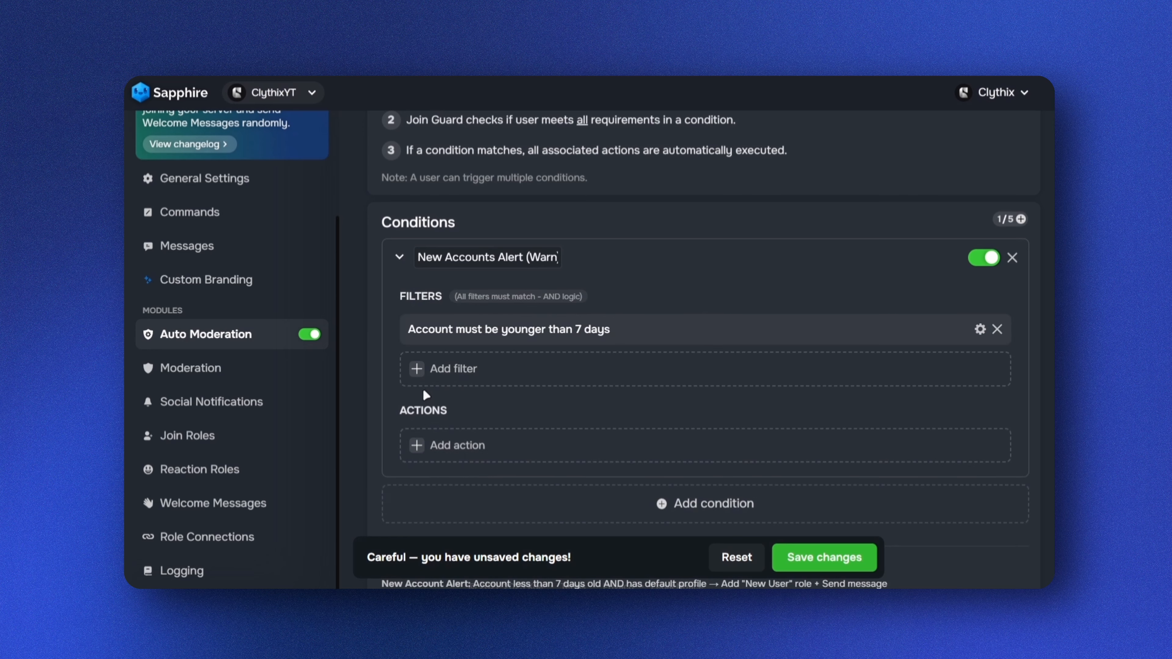
click(502, 332)
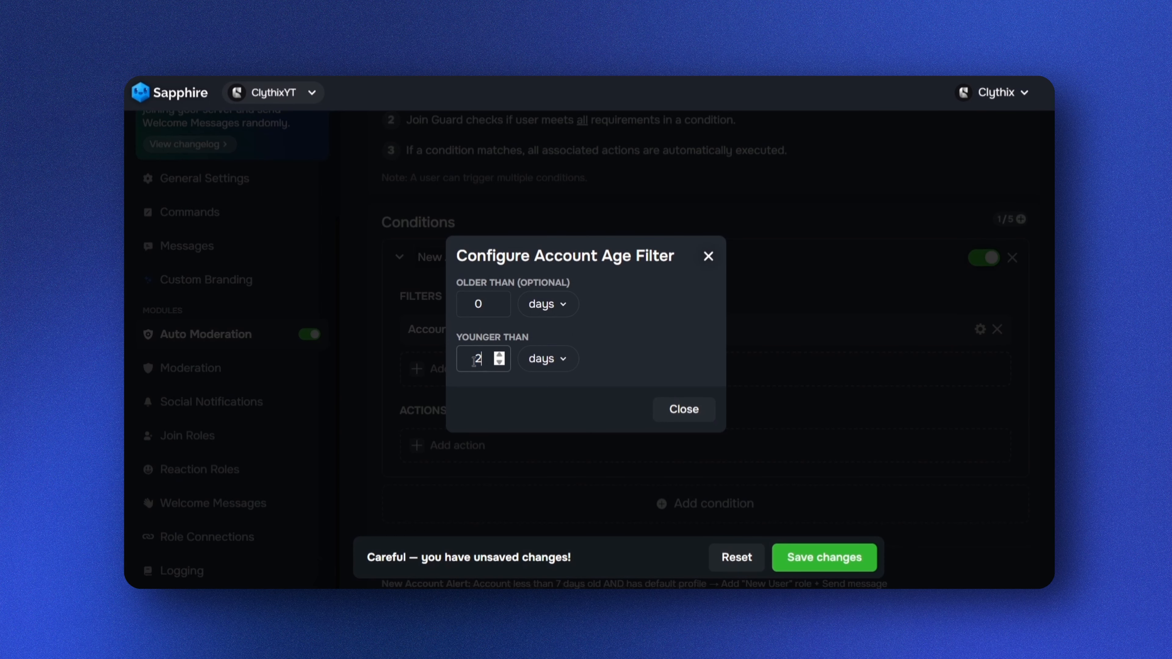
click(684, 410)
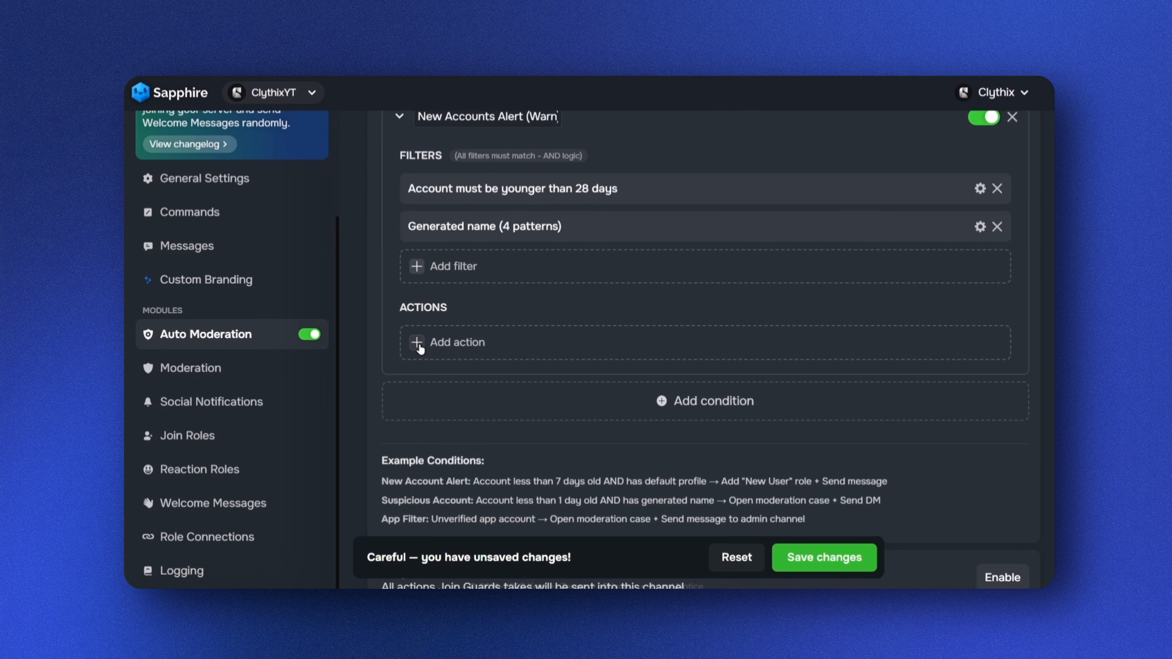
Add an Open moderation case action with case type Warn to the condition
click(417, 342)
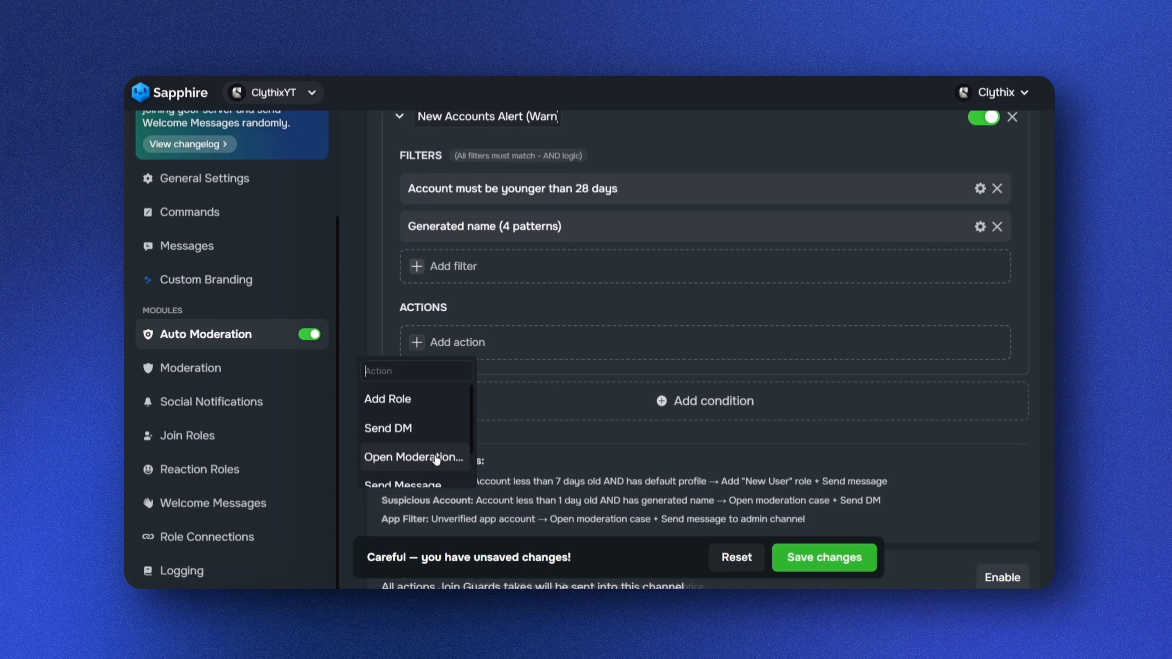
click(448, 459)
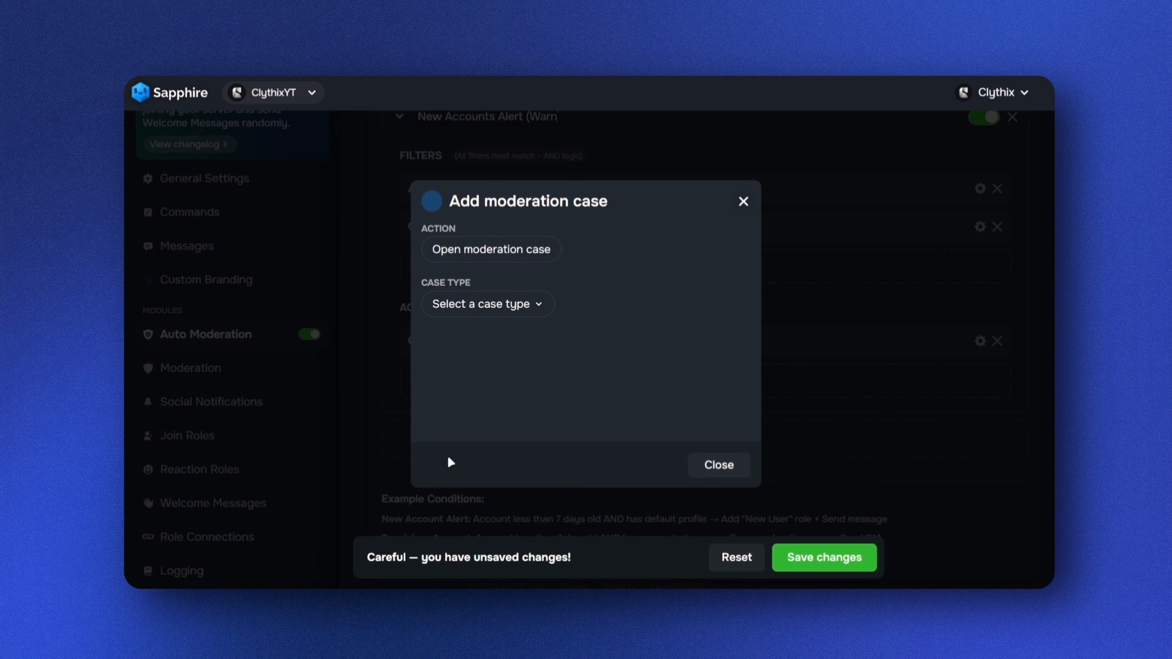
click(533, 307)
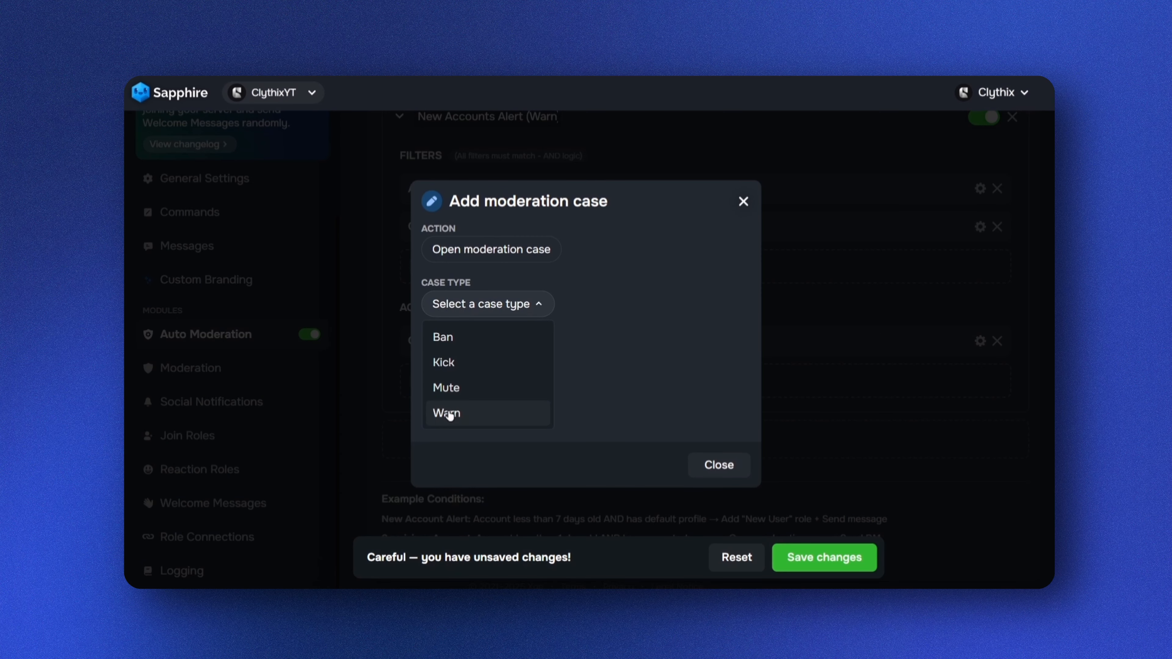
click(465, 416)
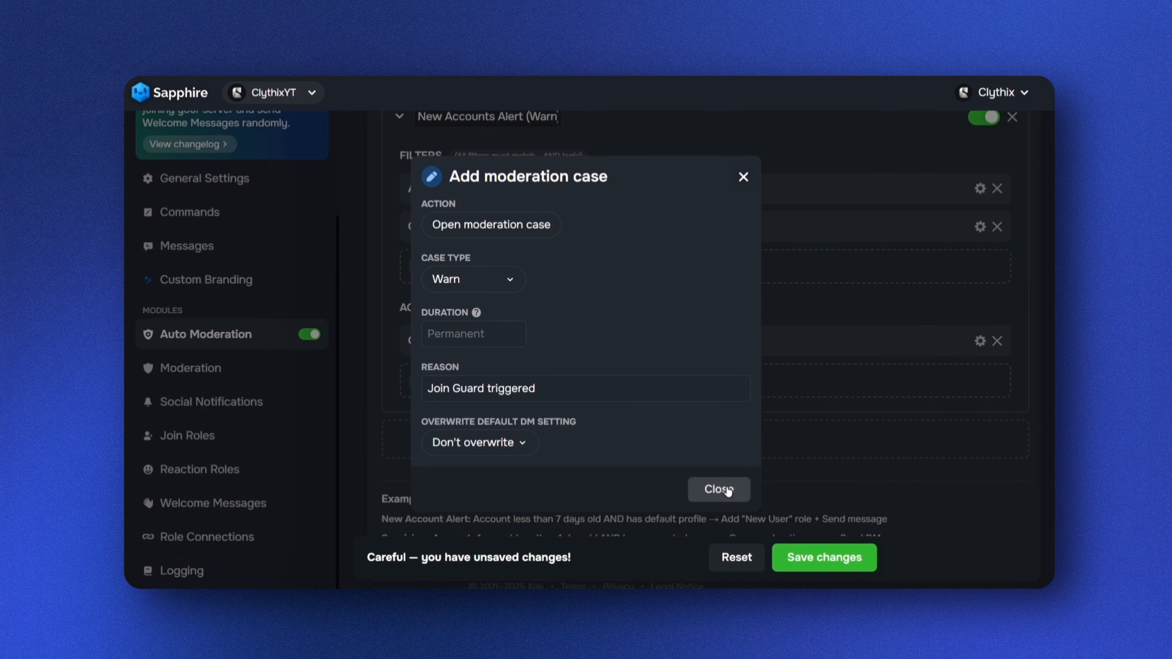
click(725, 489)
Add a Send DM action to the New Accounts Alert condition
scroll(592, 439, down, 1)
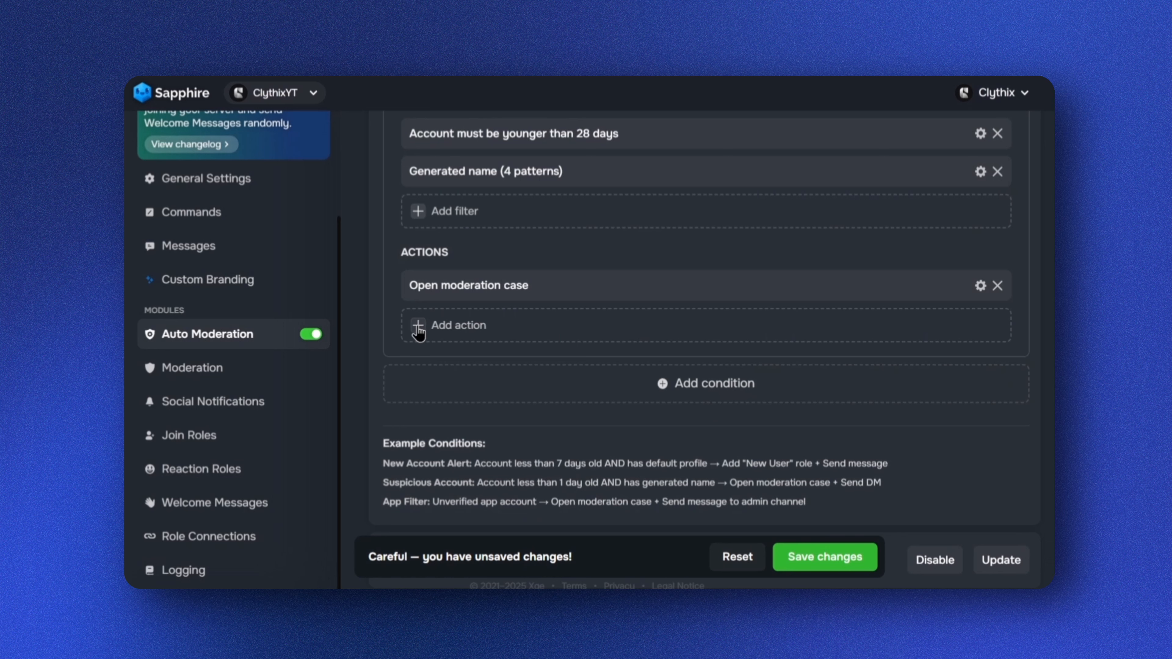
click(418, 329)
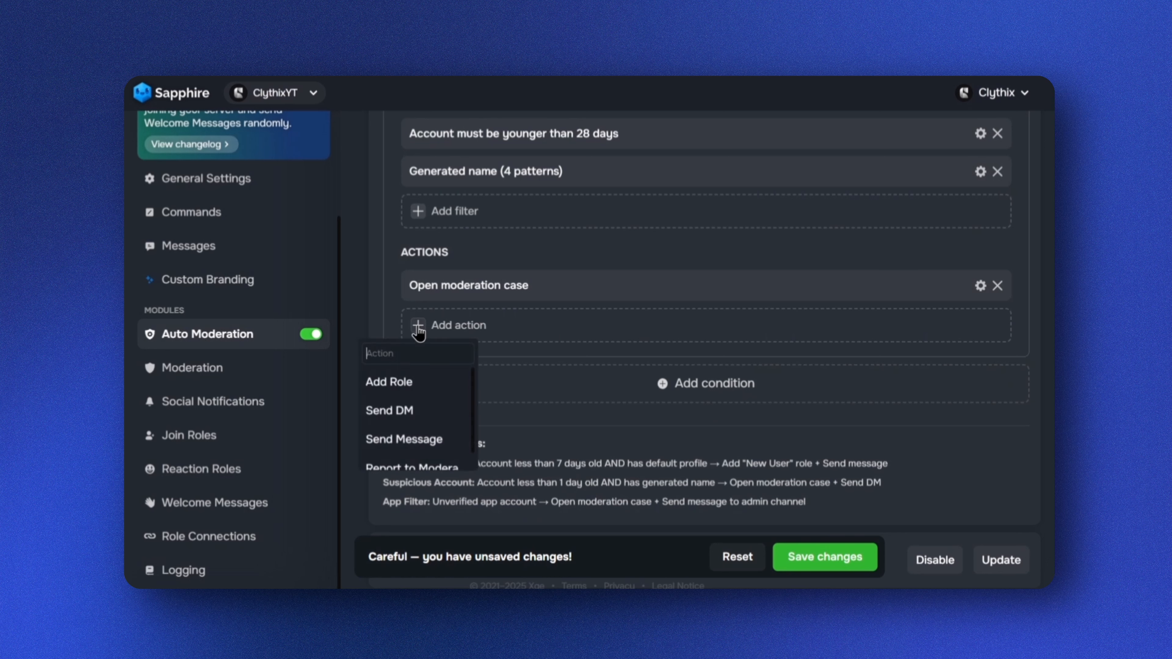
click(425, 416)
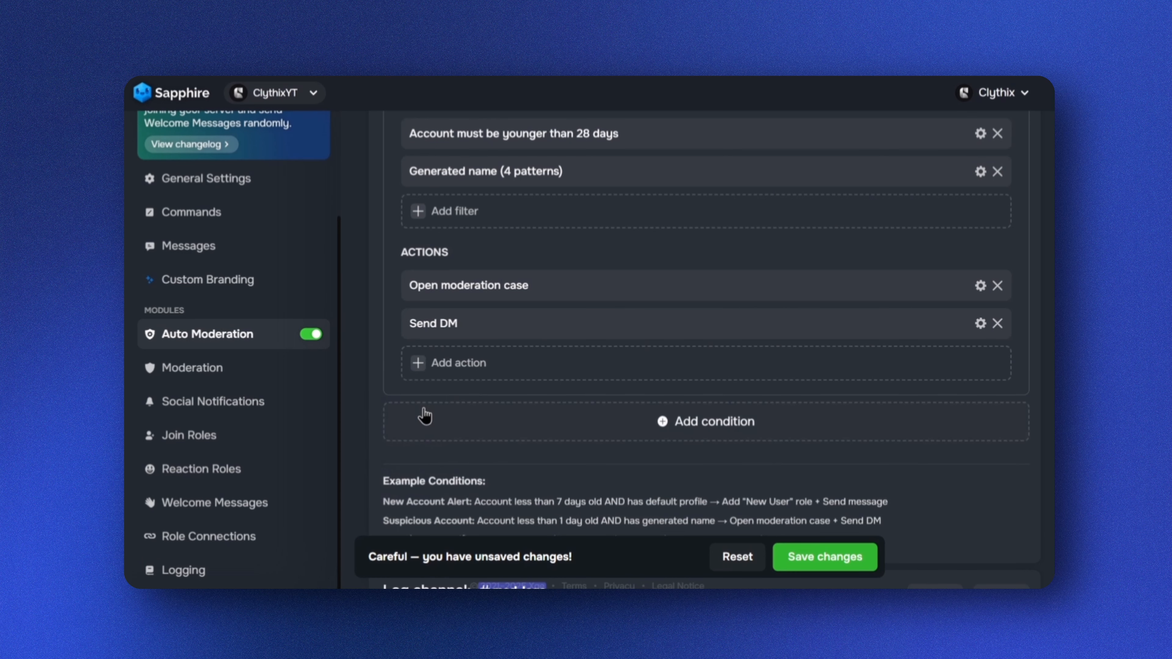
Set the DM message to a "Notice: Your account has been flagged as new." embed and save the changes
click(475, 322)
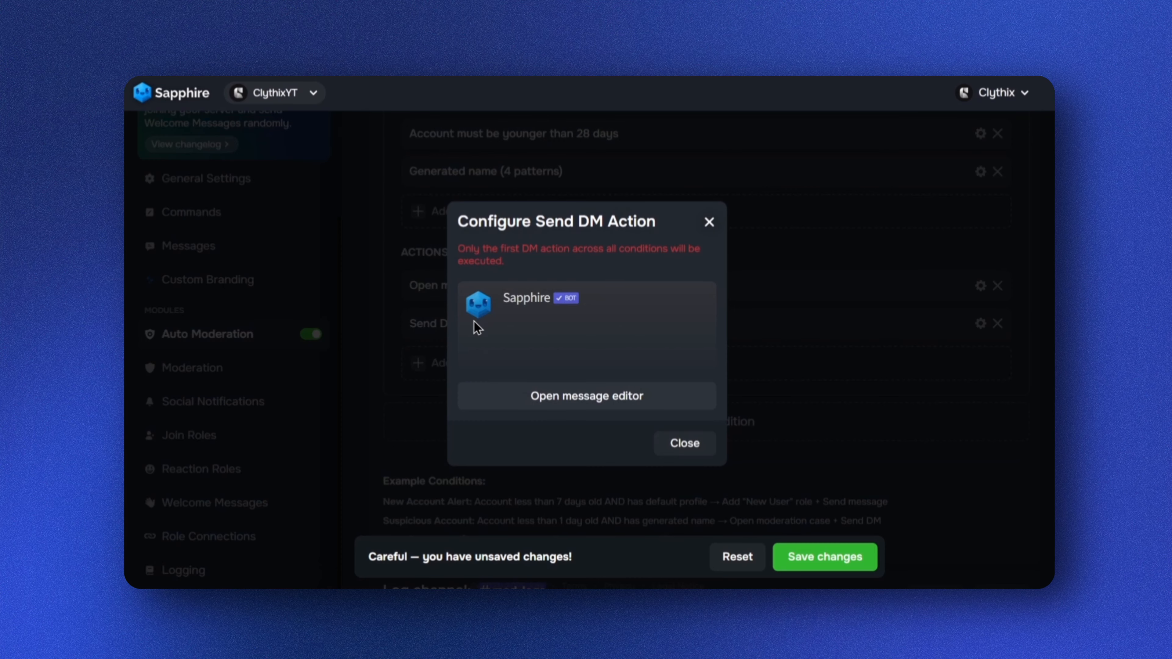
click(564, 408)
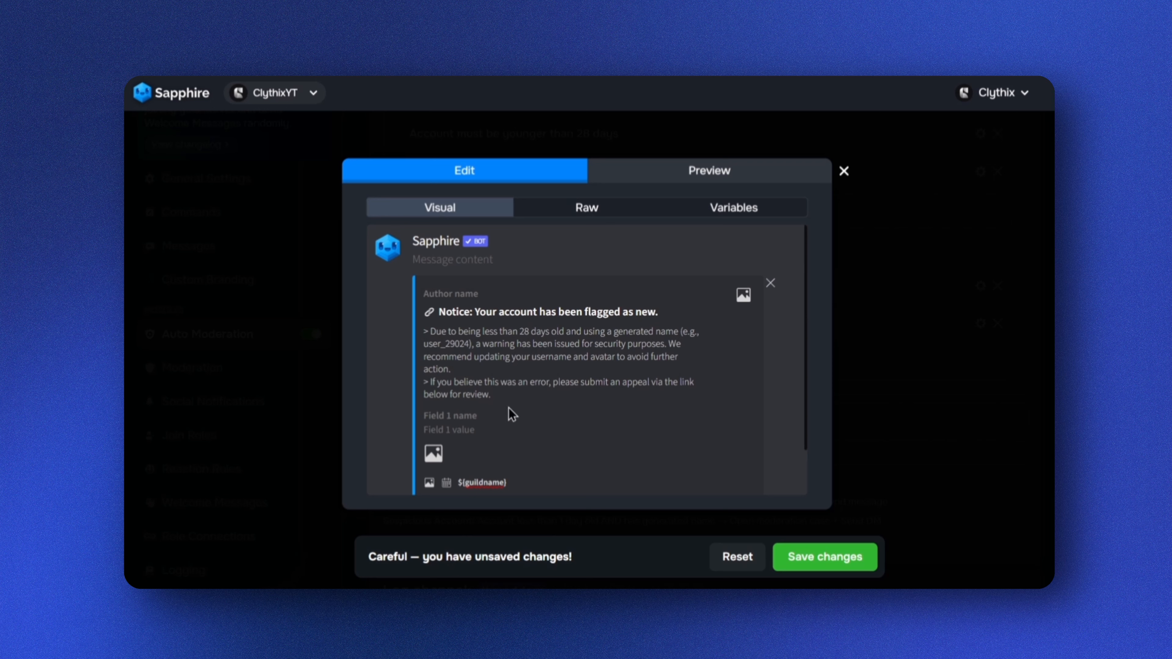
scroll(536, 411, down, 2)
scroll(532, 401, up, 2)
click(814, 566)
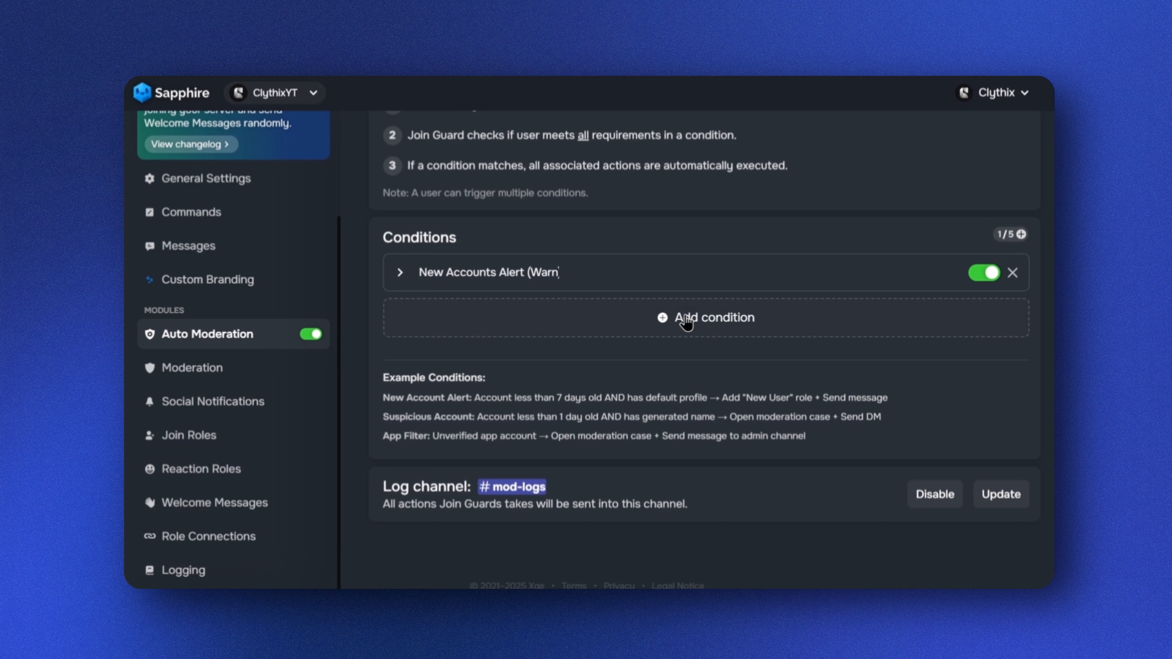
Add a second condition and rename it "Suspicious Guild Tags (Warn)"
click(686, 318)
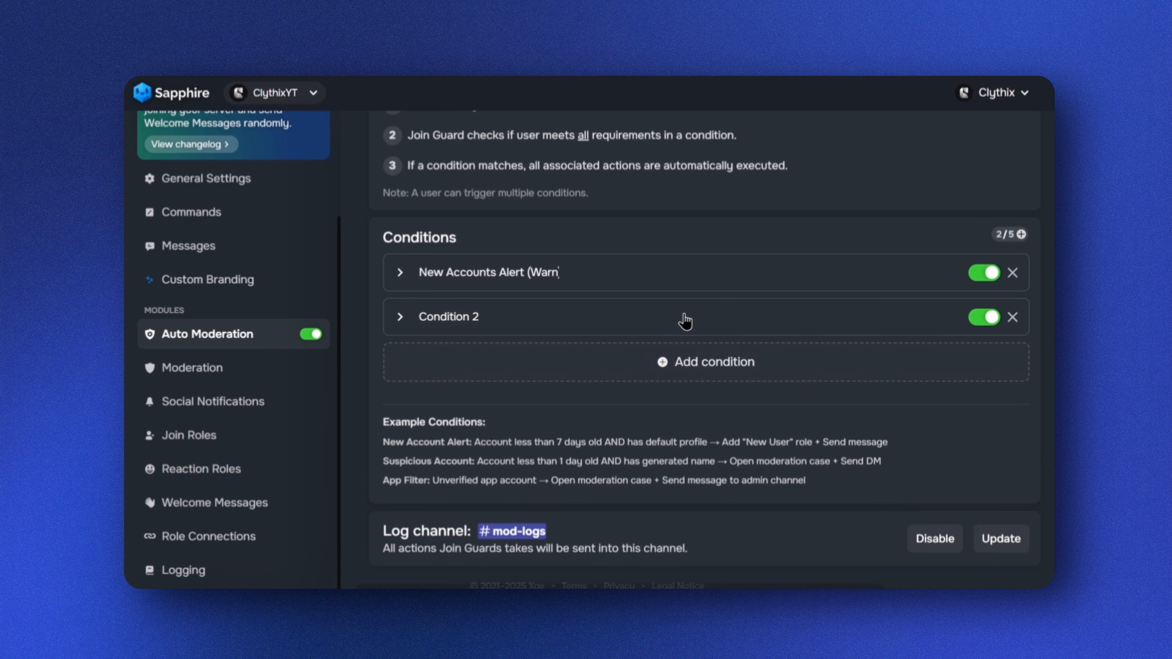
click(481, 318)
drag(482, 317, 414, 316)
key(BackSpace)
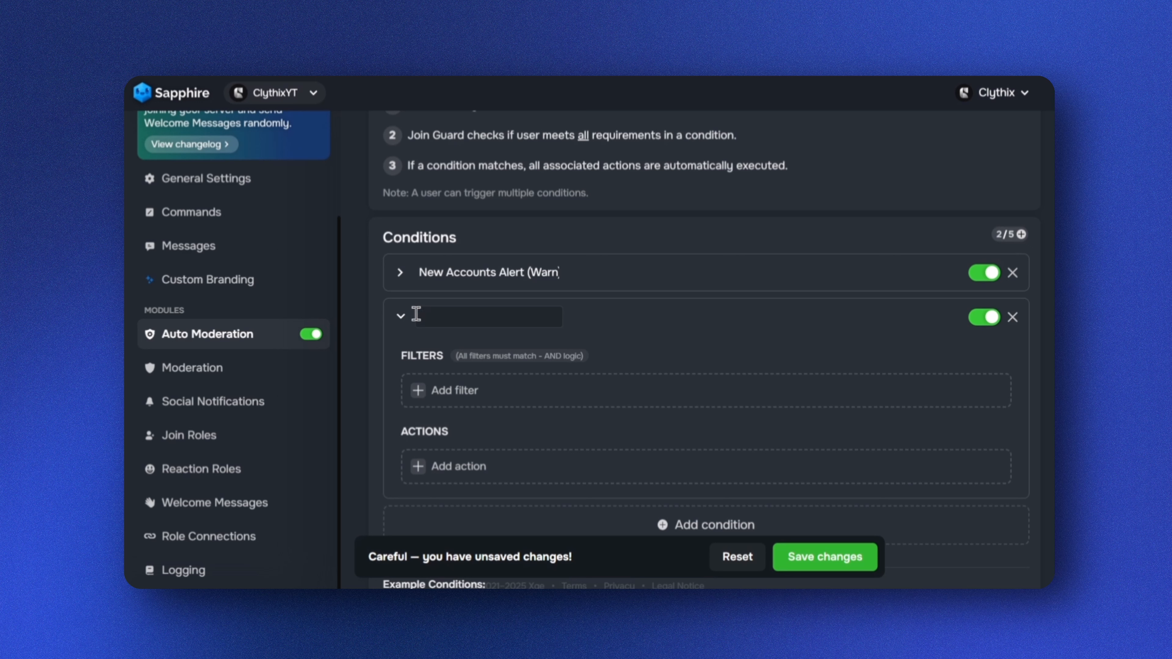
text(Suspicious Guild Tags (Warn))
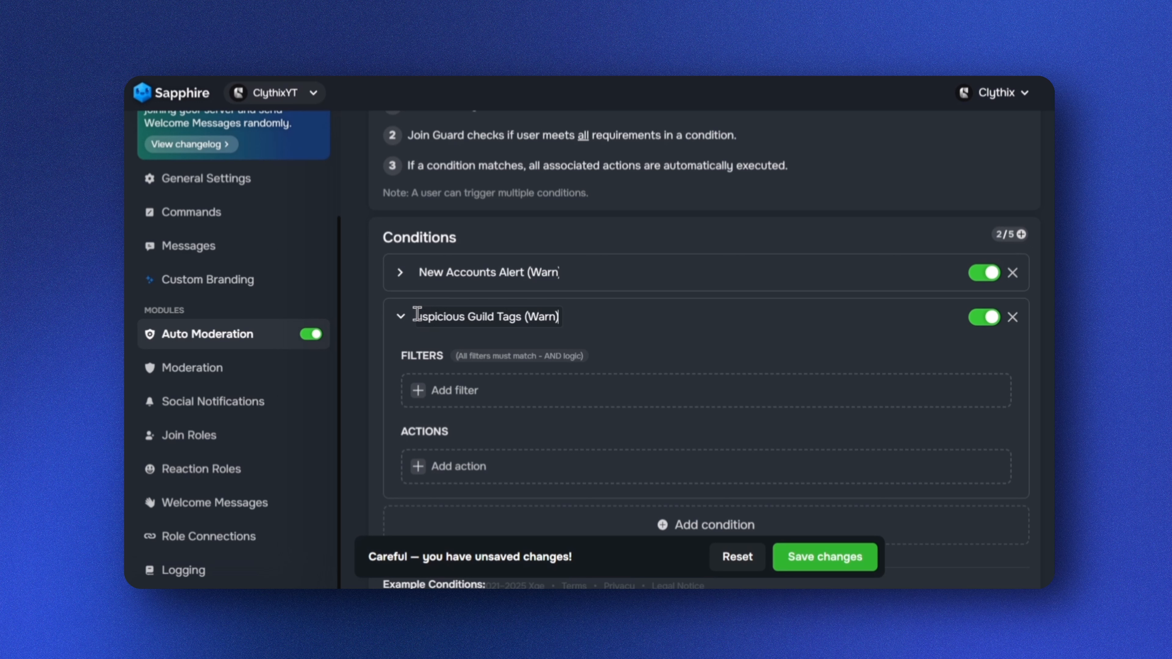
Add a Guild Tags filter to the Suspicious Guild Tags condition
click(423, 397)
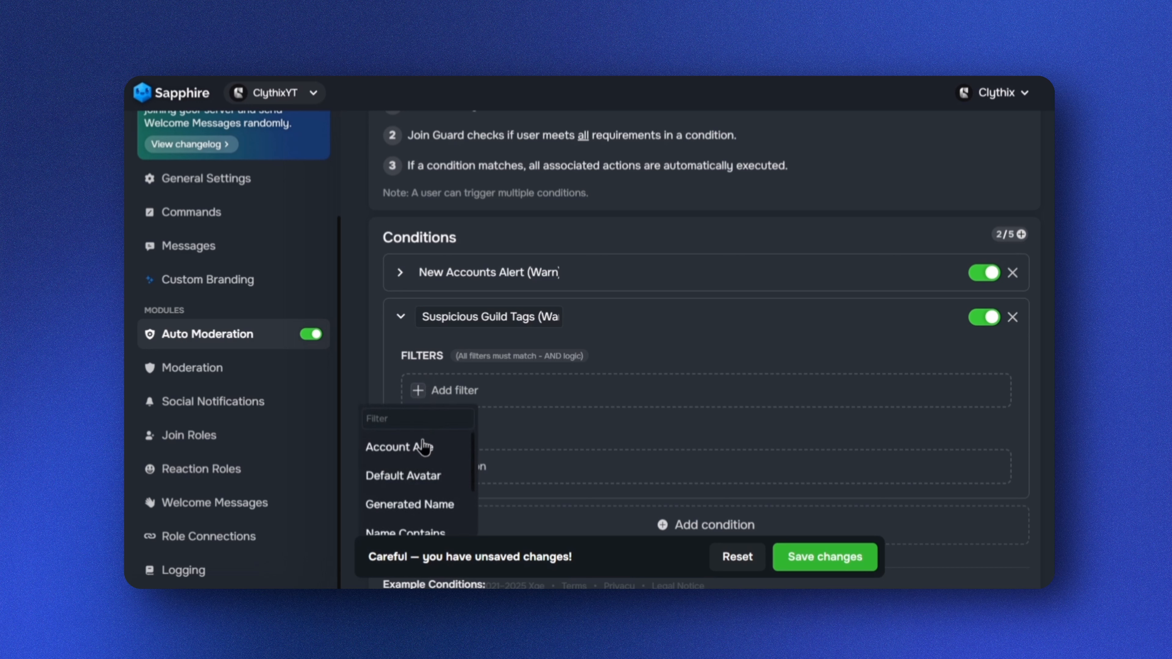
scroll(424, 513, down, 3)
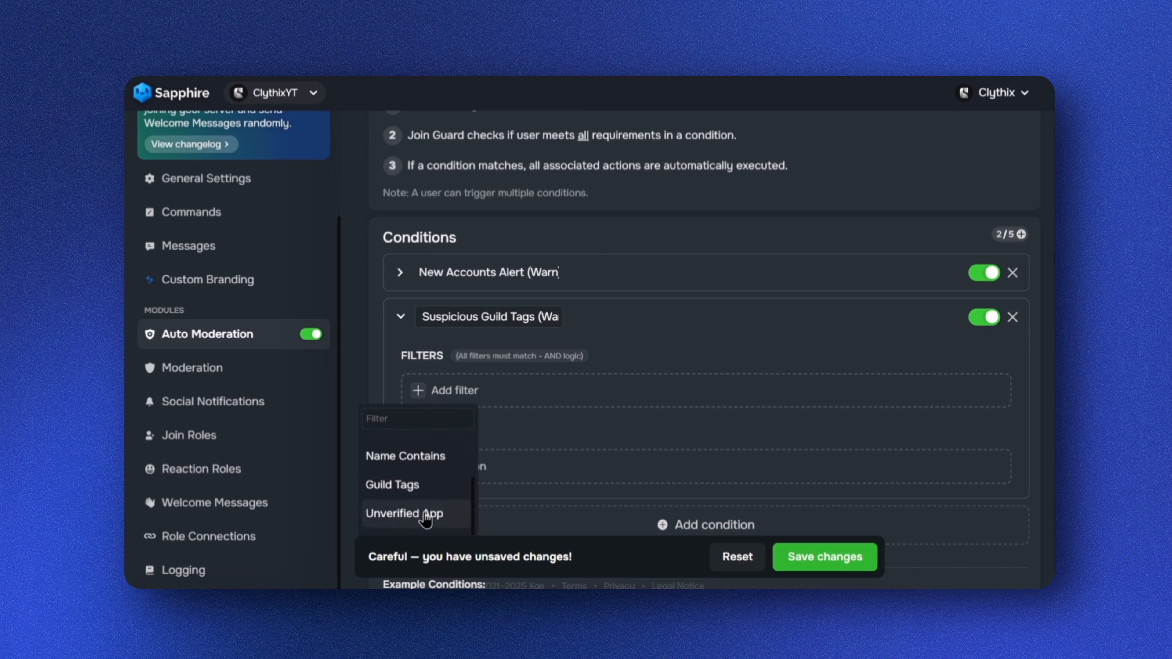
click(425, 484)
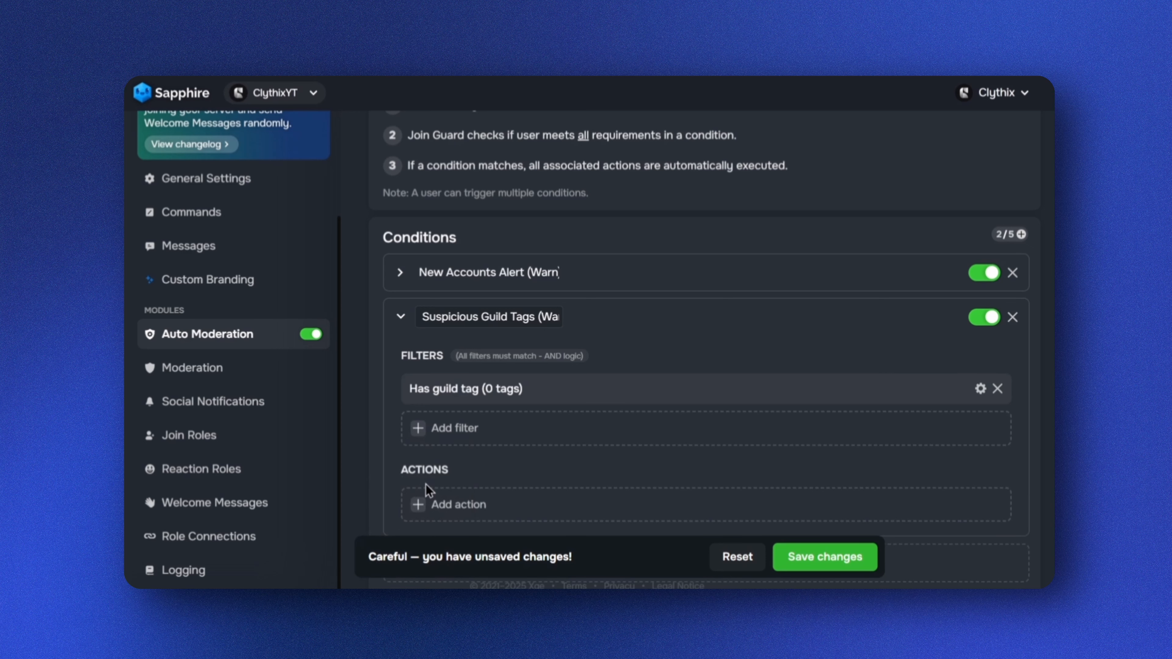
Configure the Guild Tags filter to check for the tags SUS and BOT
click(515, 393)
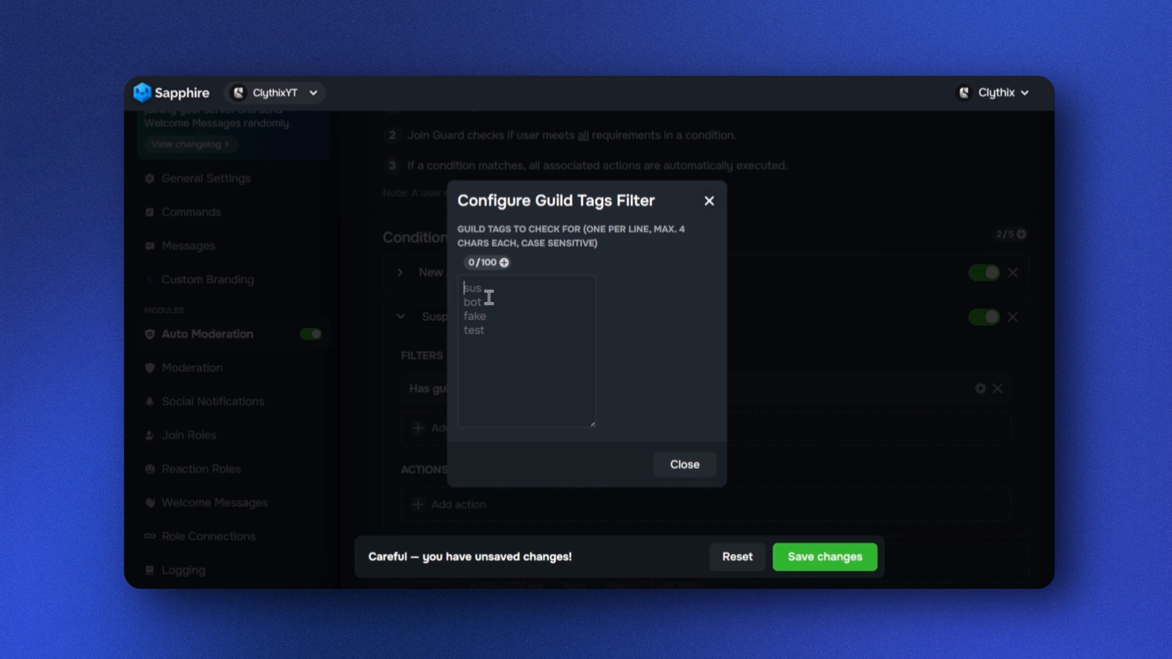
text(SUS)
key(Return)
text(BOT)
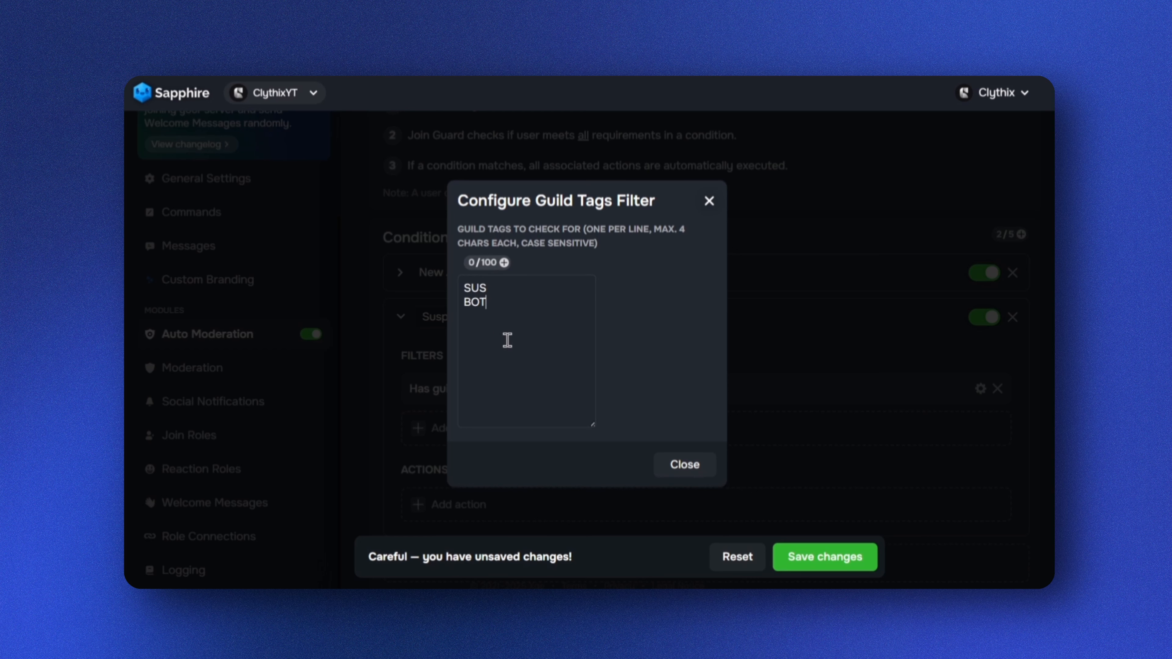
click(709, 200)
Add an Open moderation case action with case type Warn to the Suspicious Guild Tags condition
scroll(628, 335, down, 2)
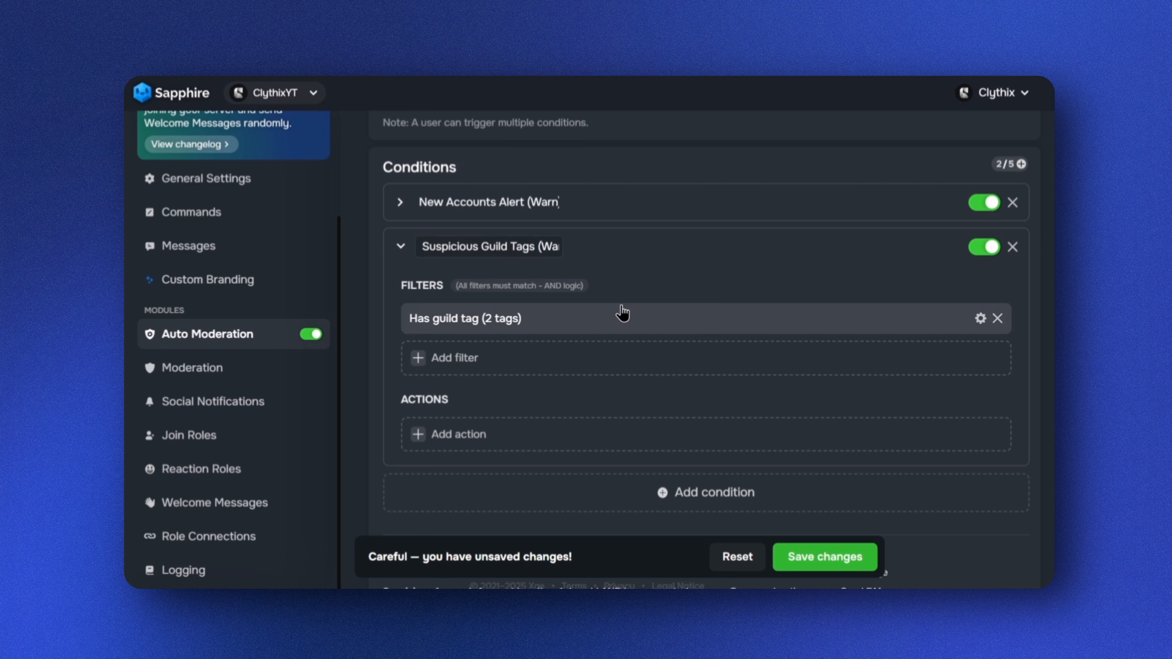
scroll(420, 365, down, 2)
click(418, 364)
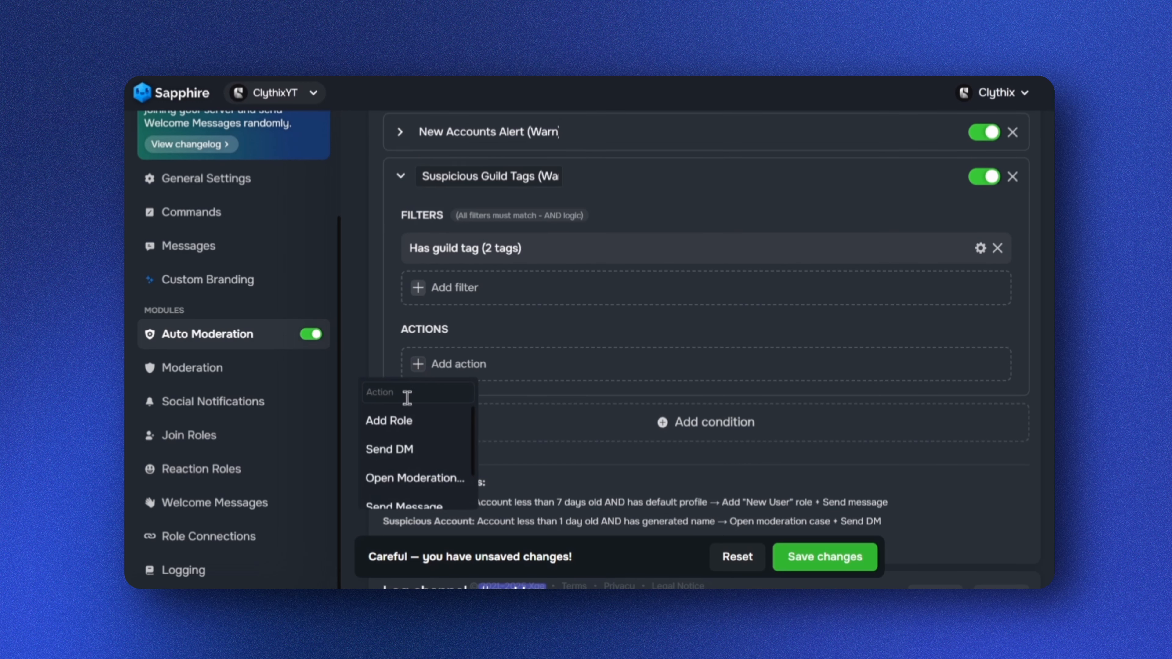
scroll(429, 460, down, 2)
scroll(431, 457, up, 2)
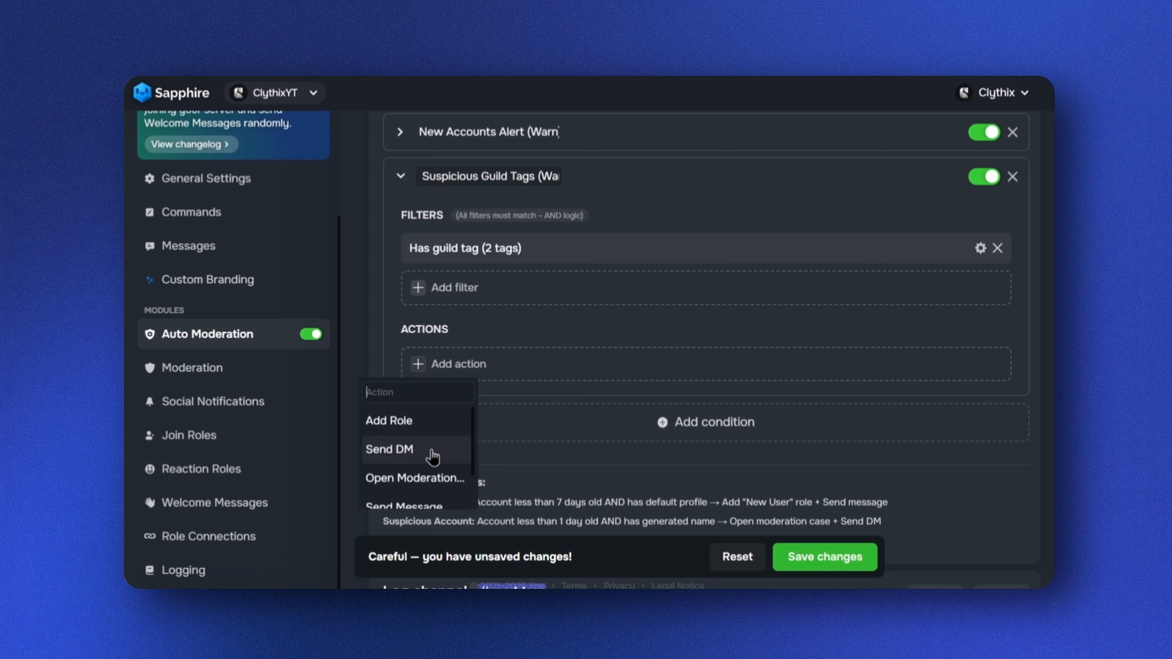
scroll(415, 455, down, 2)
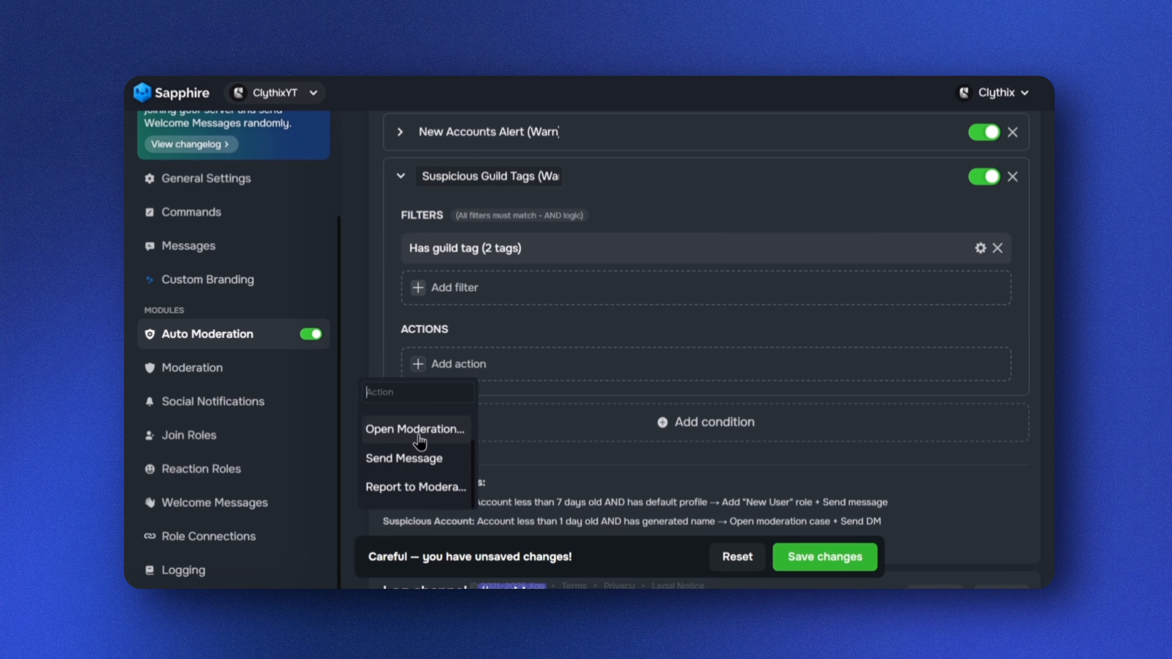
click(419, 434)
click(520, 312)
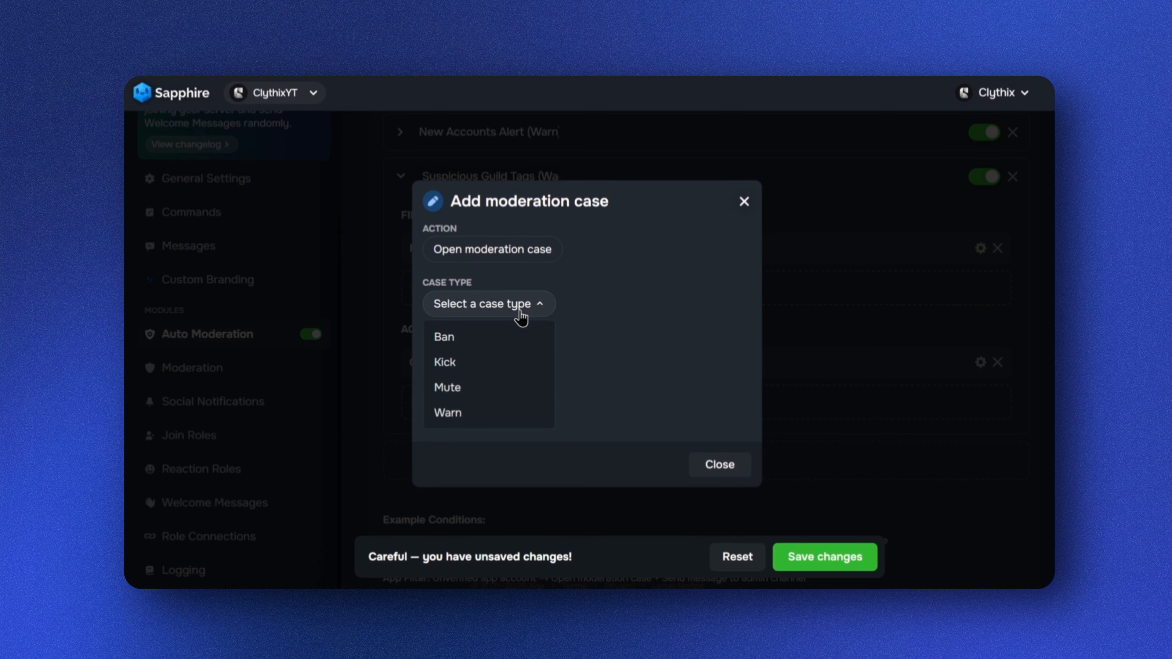
click(461, 418)
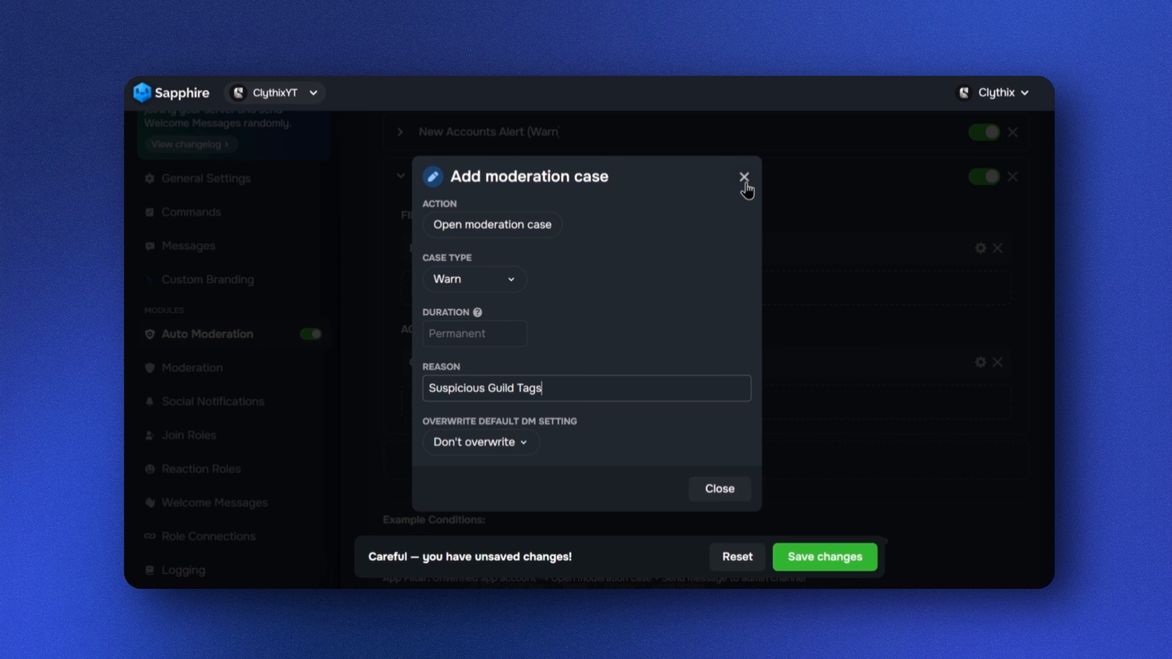
click(745, 180)
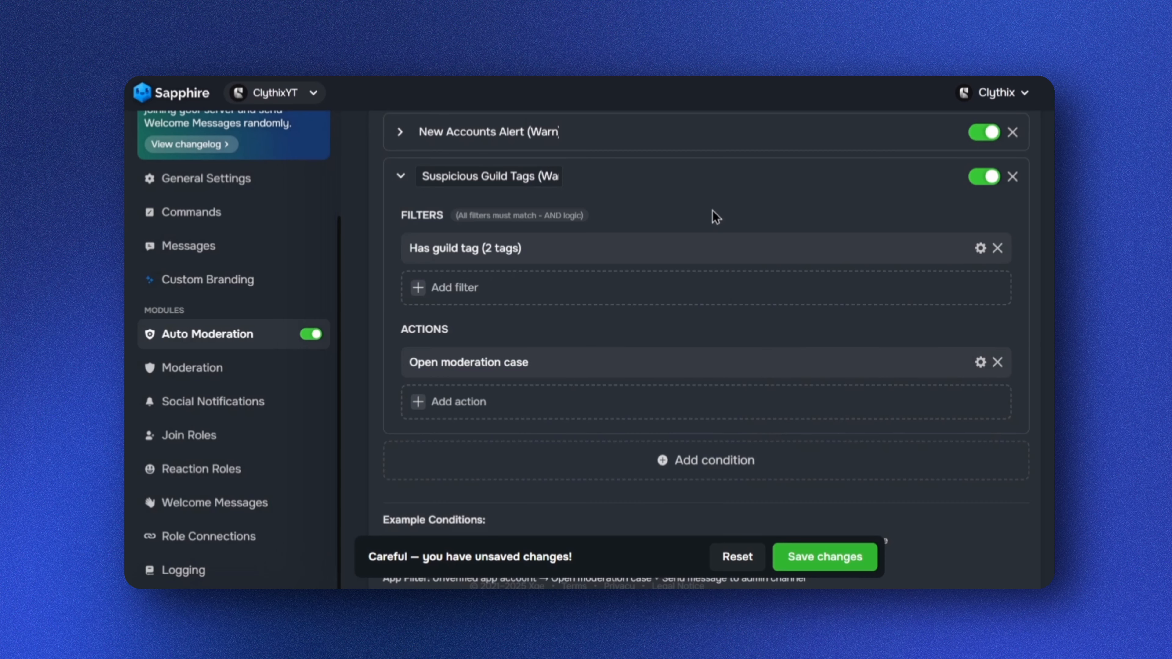
Add a Send DM action to the Suspicious Guild Tags condition
click(417, 407)
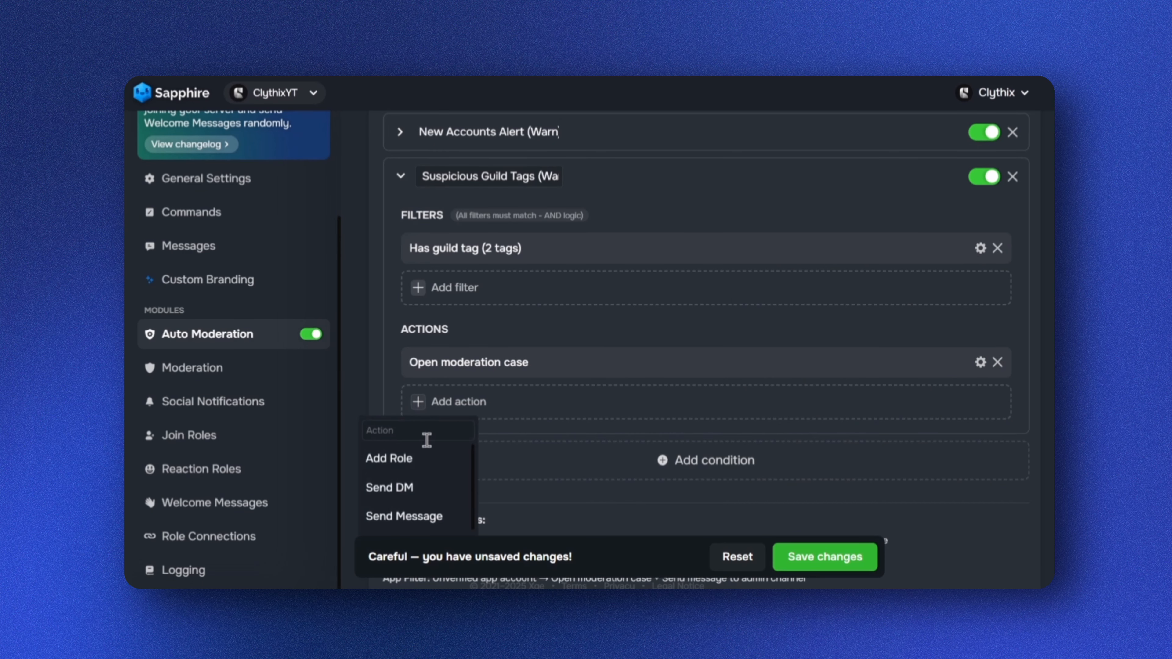
scroll(426, 457, down, 1)
click(386, 467)
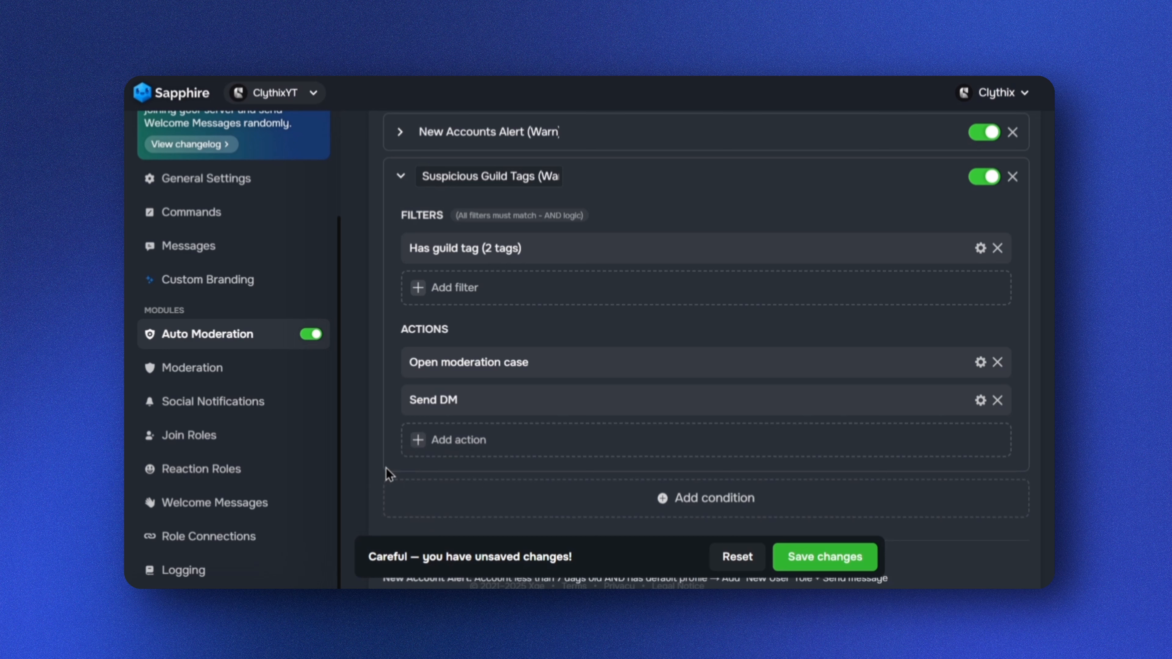
Write the Send DM message 'Alert: Your guild tag has been flagged.' with appeal instructions, and save the changes
click(478, 405)
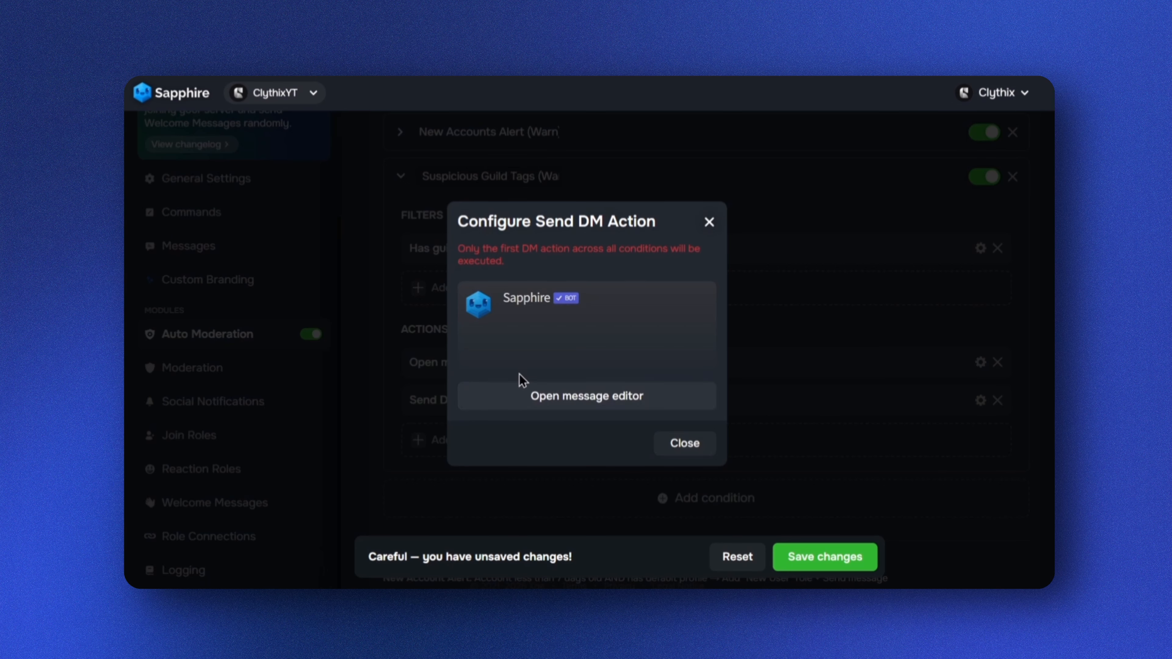
click(567, 401)
click(461, 308)
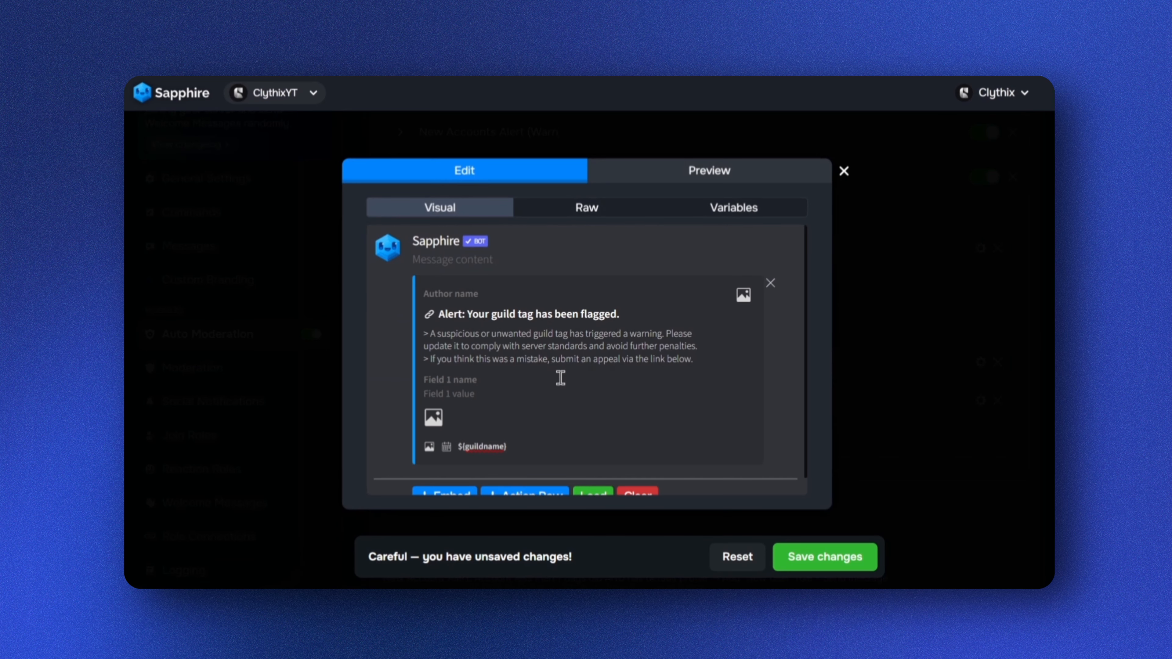
click(844, 180)
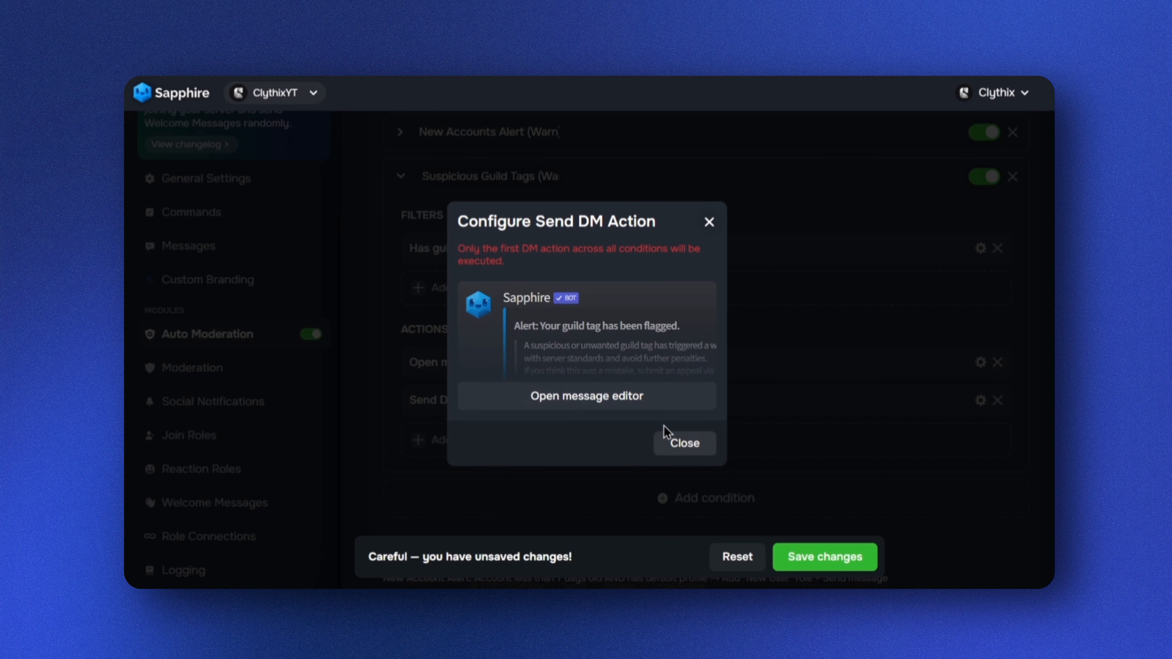
click(818, 564)
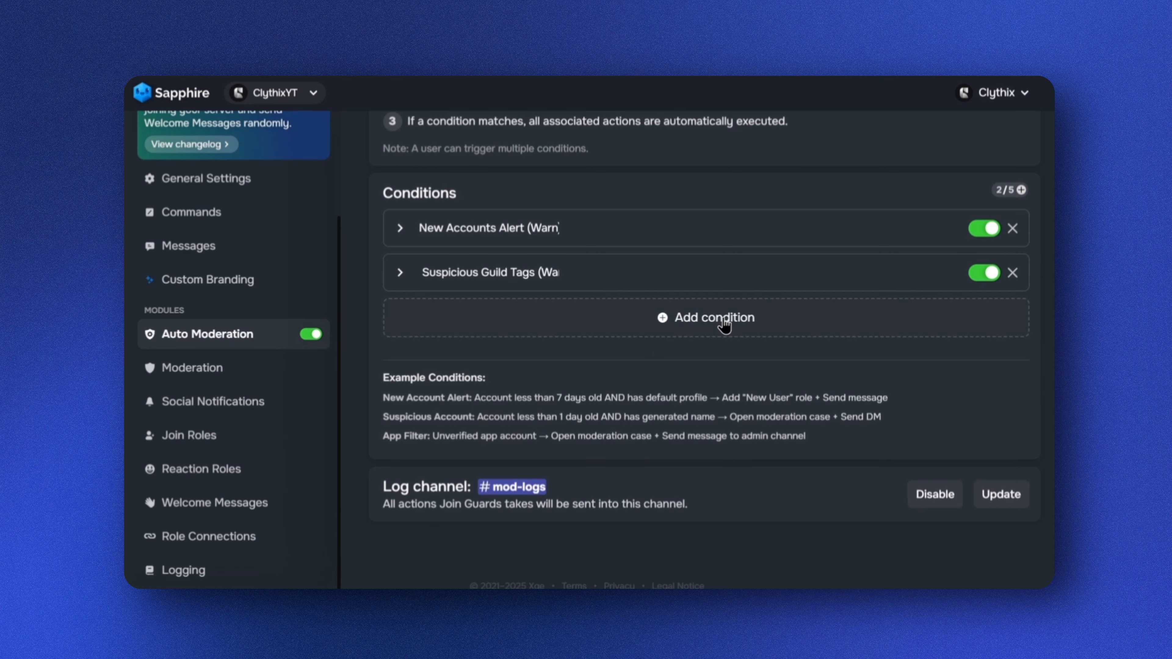
Add a third condition and rename it to 'Suspicious Accounts (Kick)'
click(724, 327)
click(484, 317)
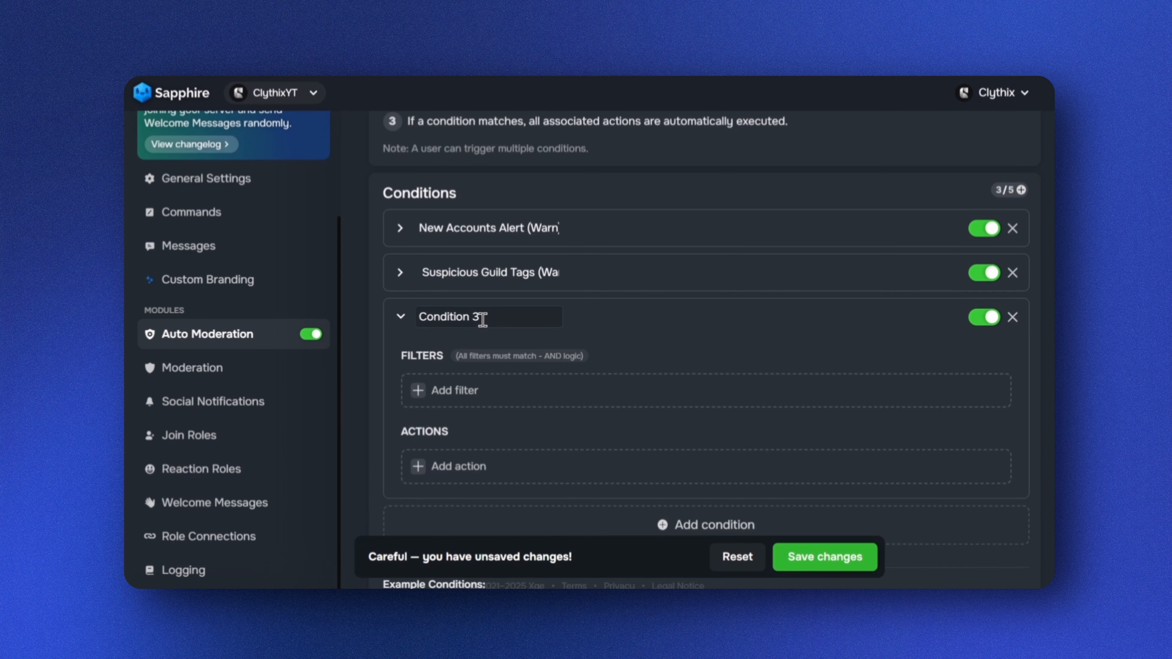
key(ctrl+a)
text(Suspicious Accounts (Kick))
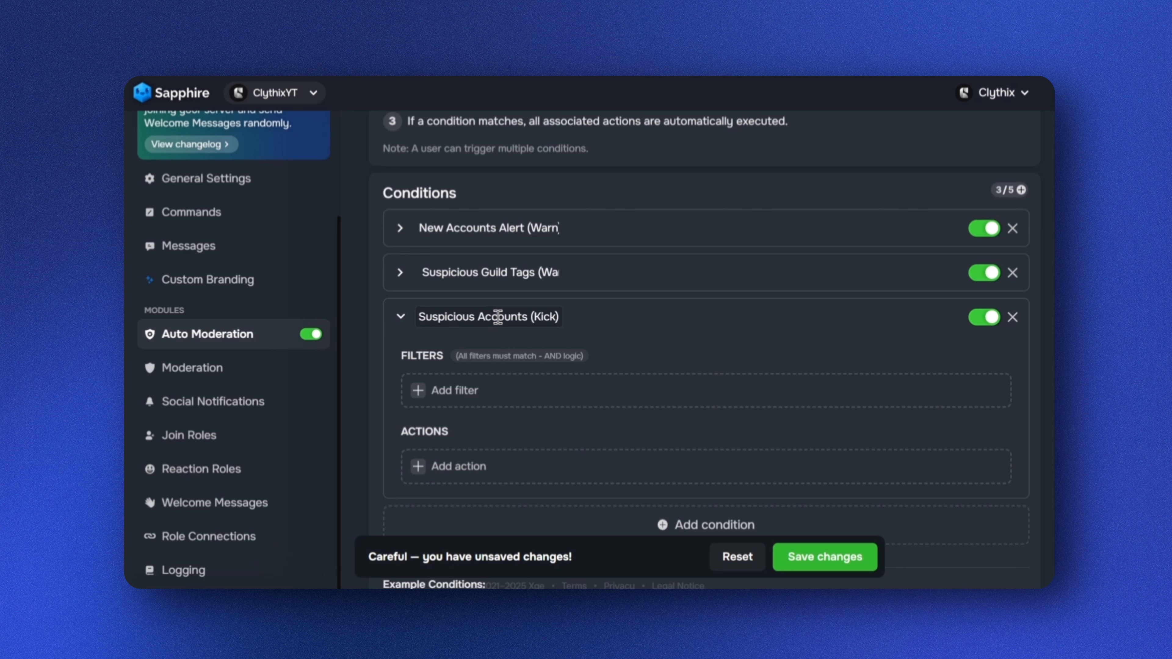
Add an Account Age filter to the Suspicious Accounts condition for accounts younger than 7 days
click(420, 391)
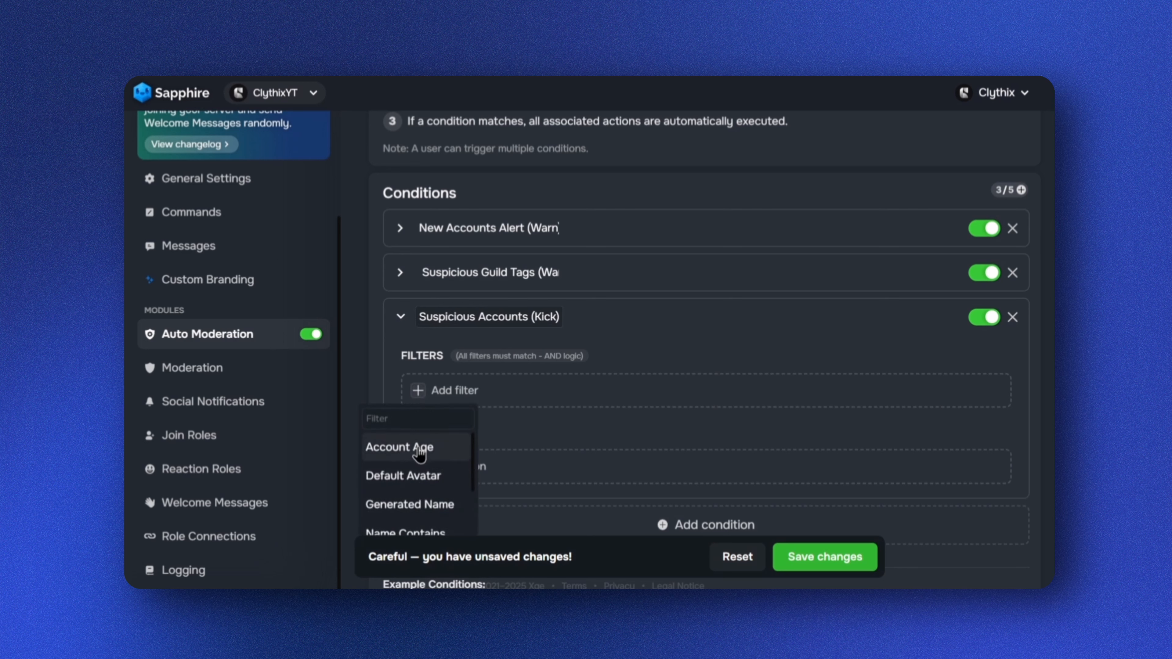
click(418, 448)
click(480, 390)
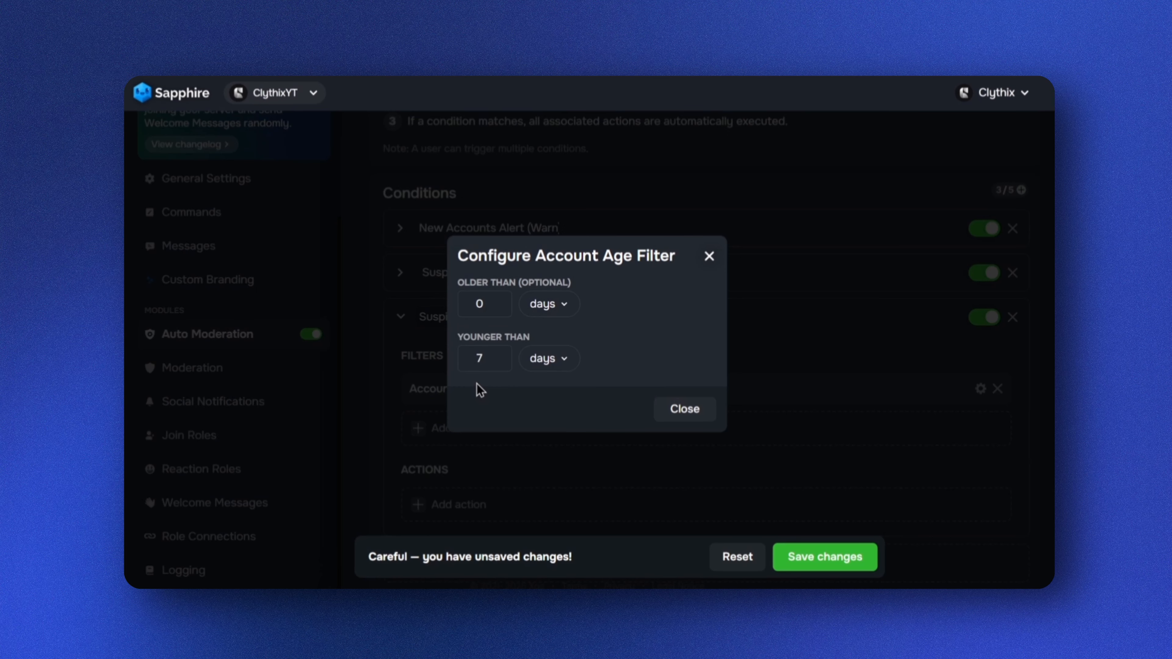
click(484, 360)
click(710, 256)
Add Default Avatar and Generated Name filters to the Suspicious Accounts condition
click(419, 432)
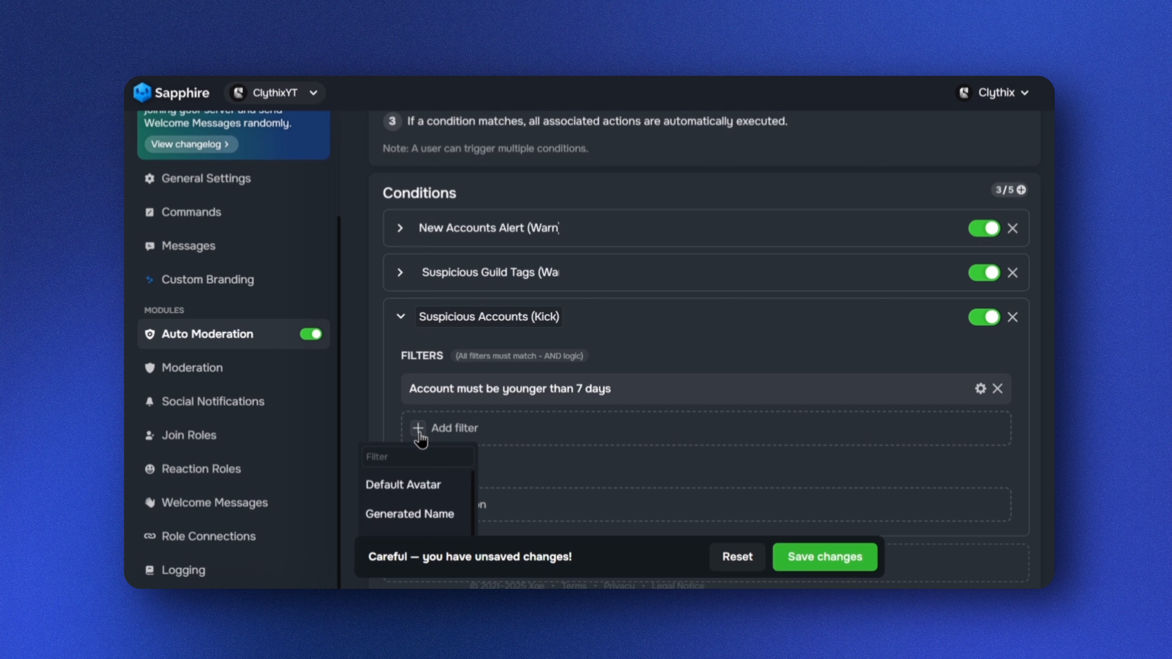
click(424, 489)
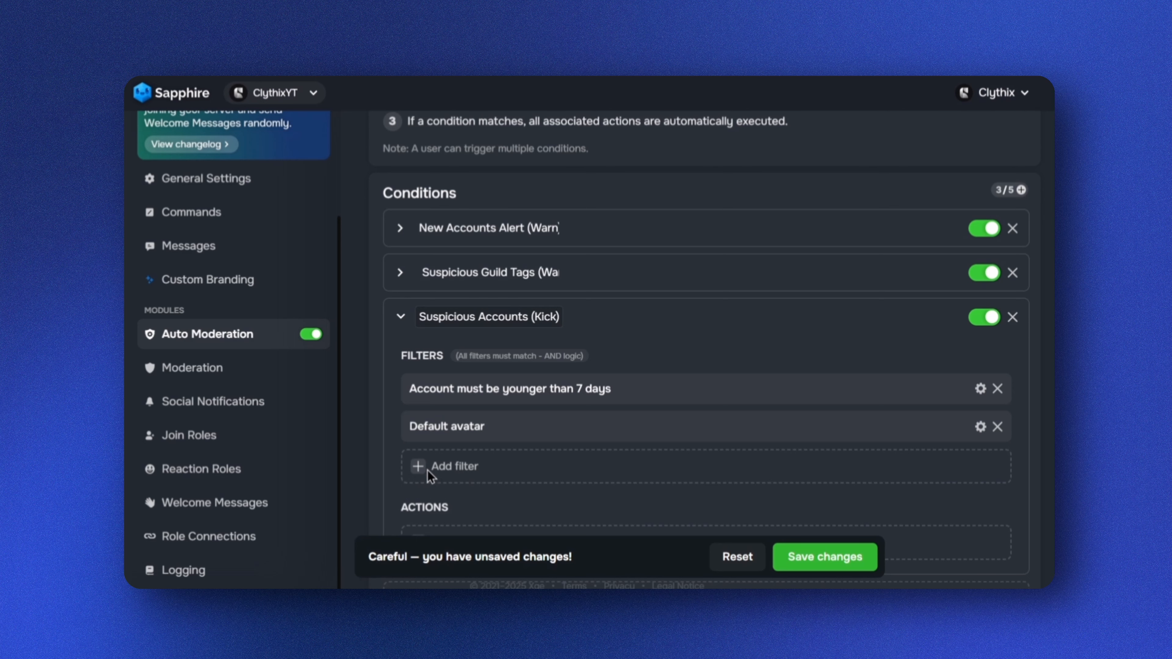
scroll(455, 410, down, 2)
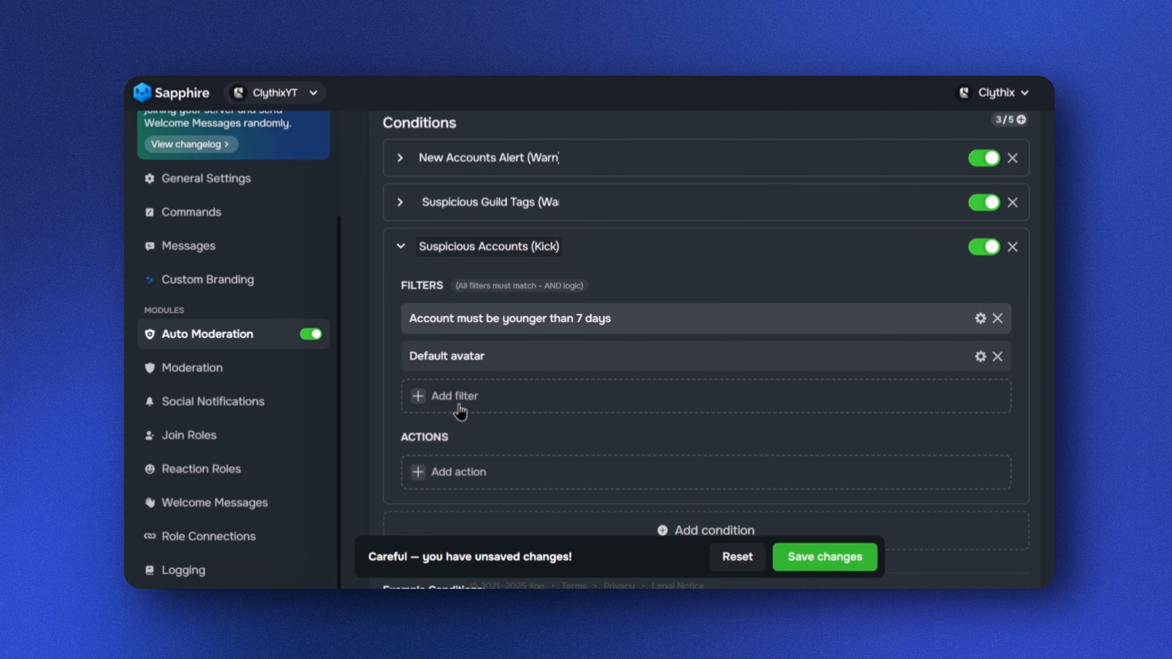
click(418, 398)
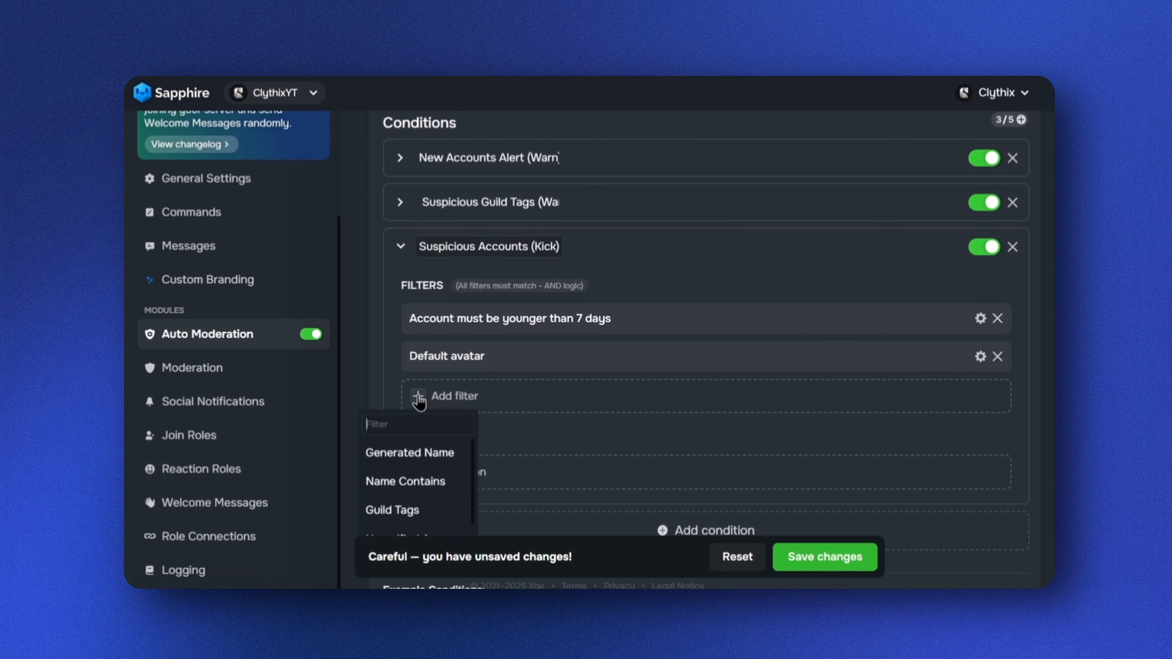
click(420, 455)
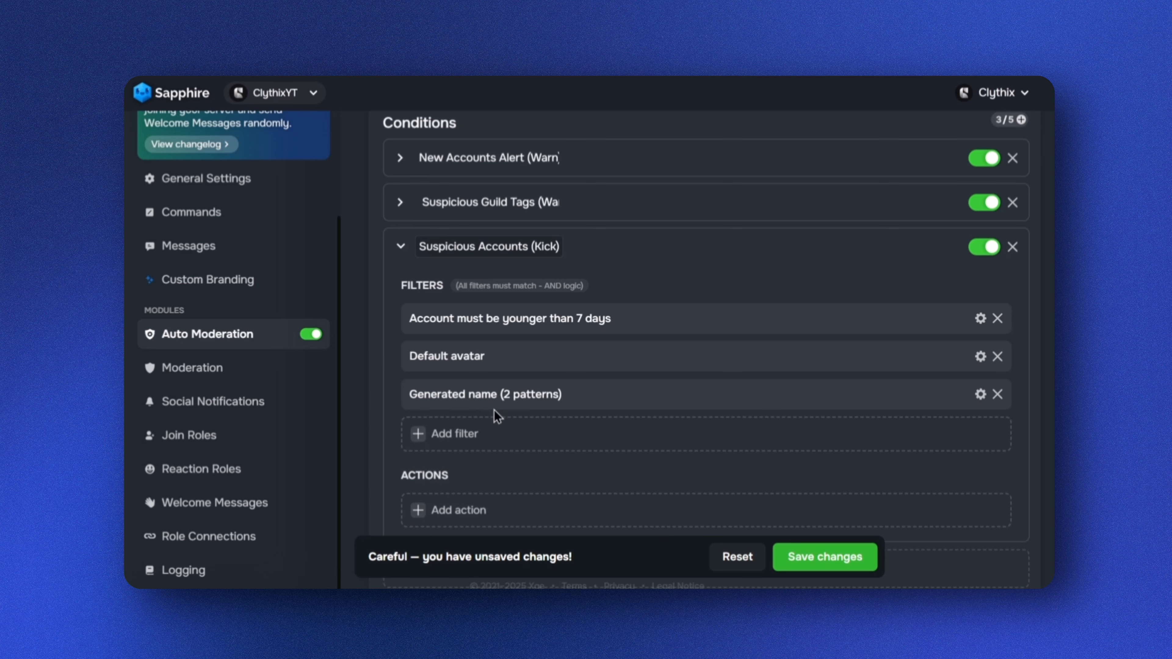
Enable the 'ends with 3 or more numbers' and 'ends with a dot + 3 or more numbers' generated name patterns
click(483, 398)
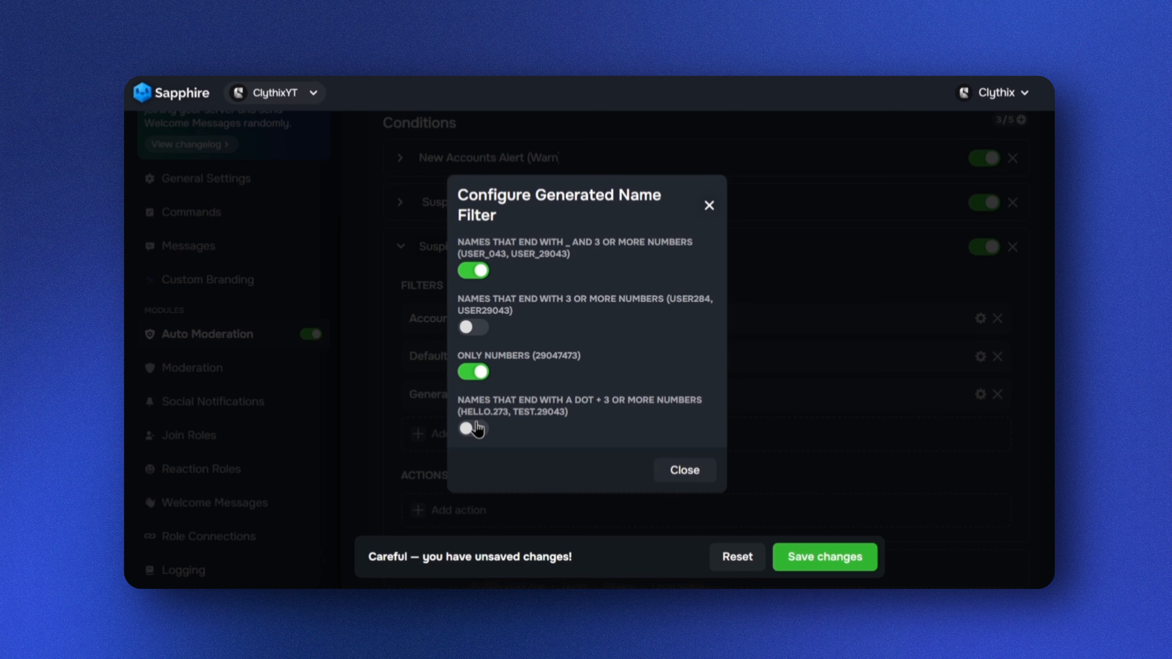
click(472, 427)
click(469, 329)
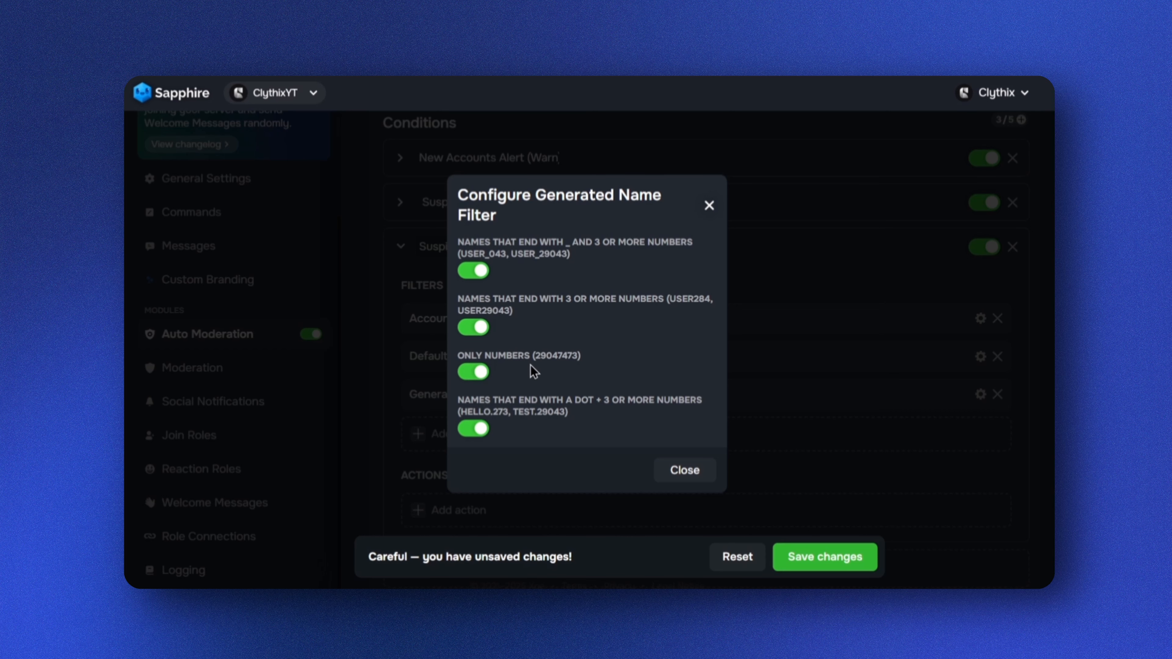
click(709, 205)
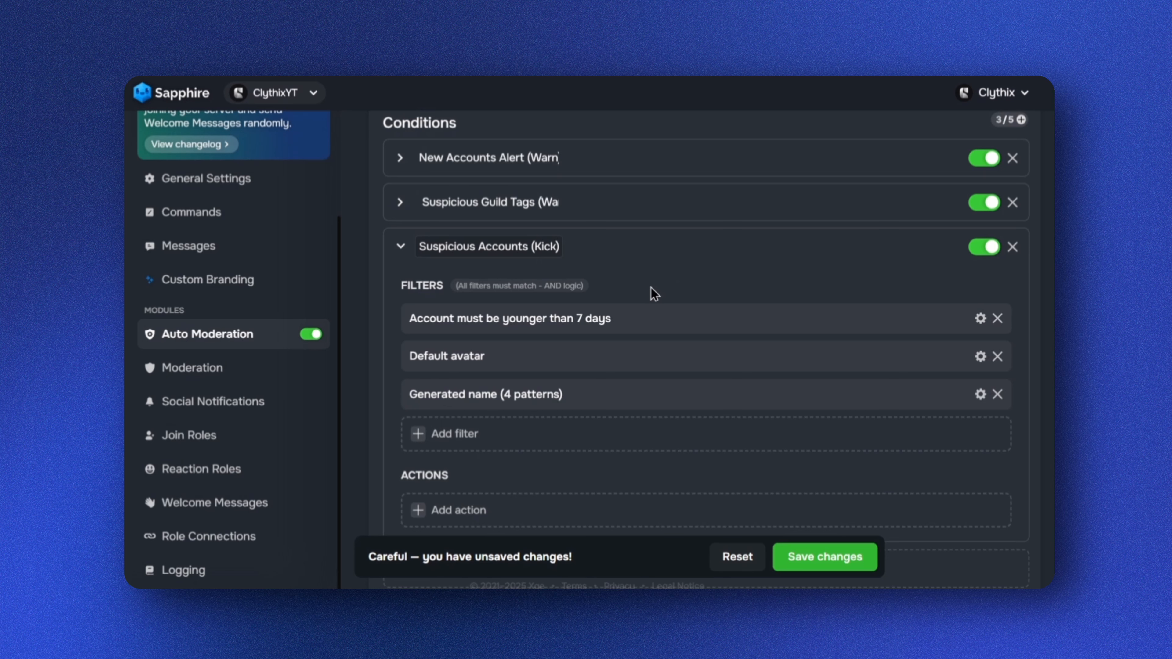
Add an Open moderation case action with case type Kick to the Suspicious Accounts condition
scroll(642, 299, down, 2)
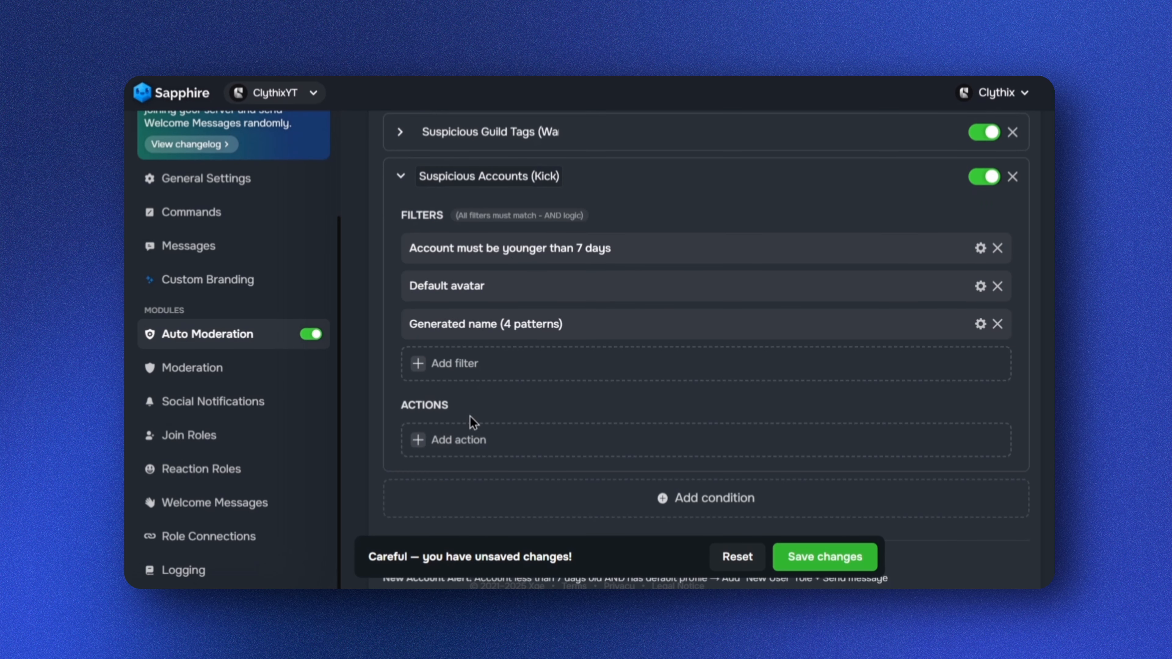
click(420, 443)
scroll(424, 446, down, 2)
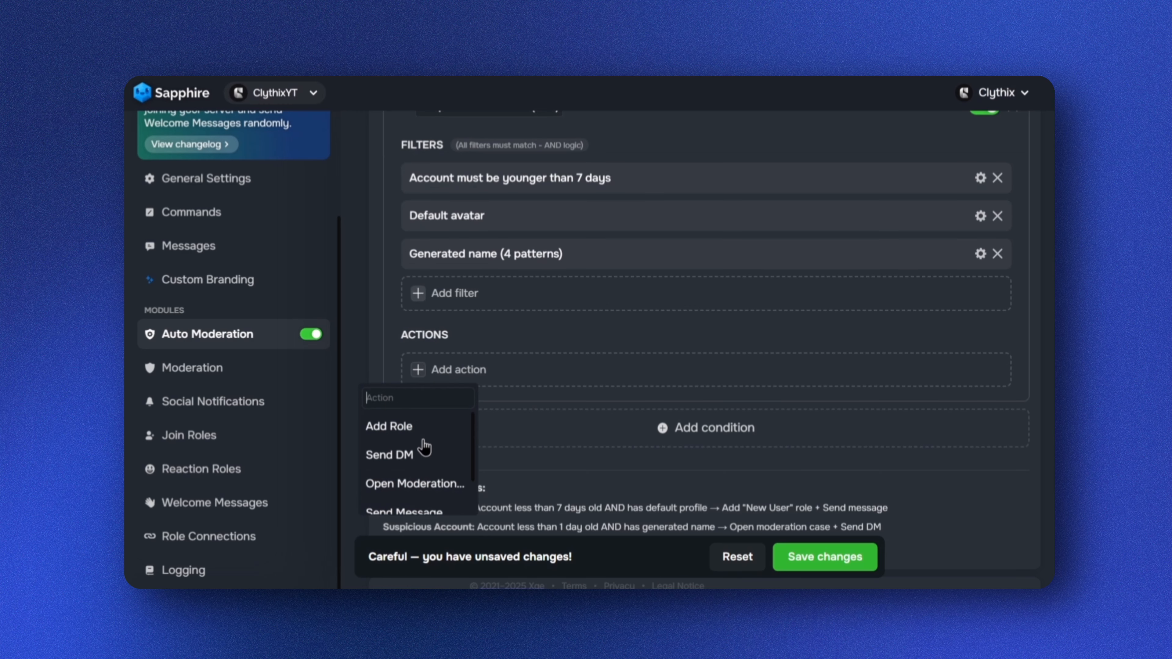
click(421, 483)
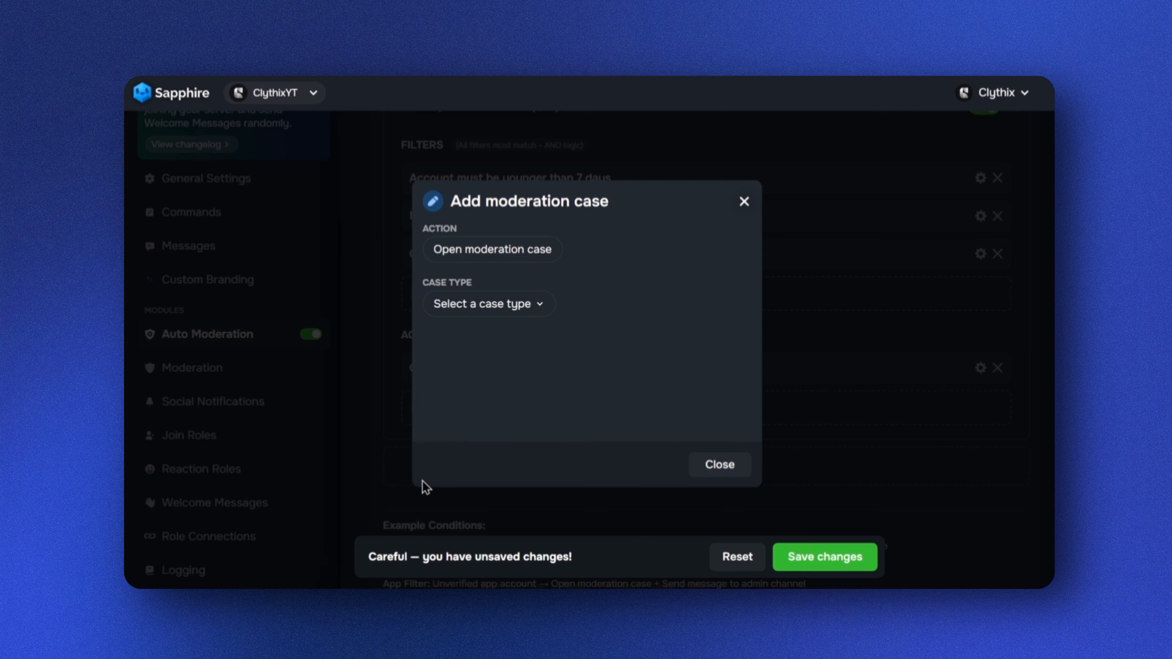
click(527, 310)
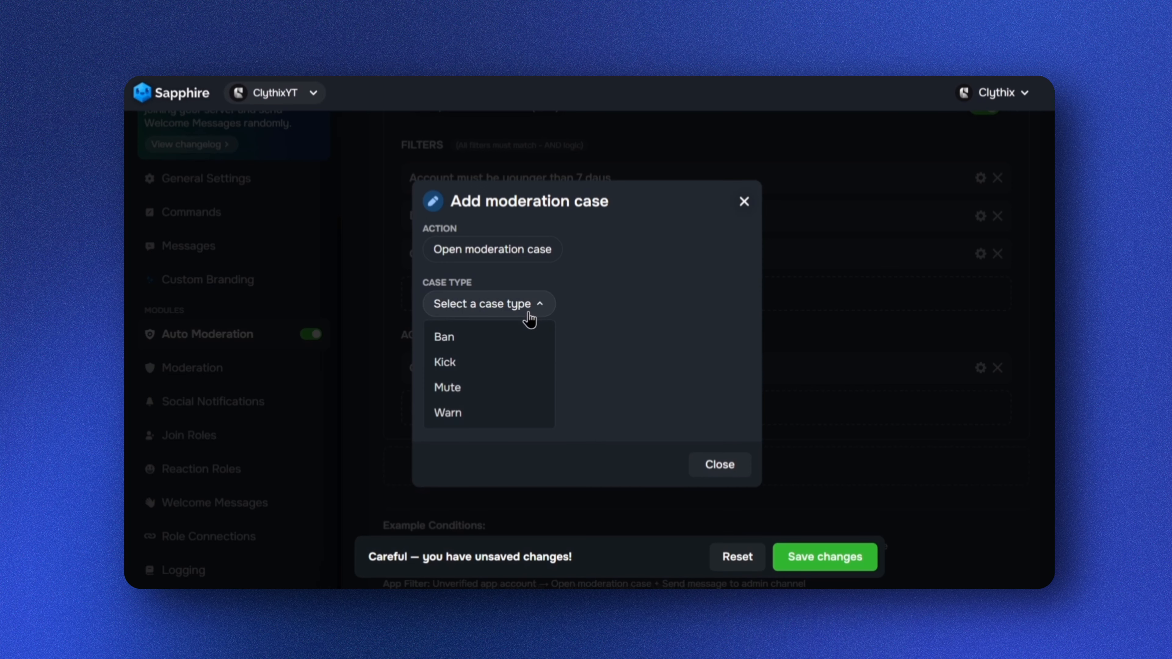
click(454, 367)
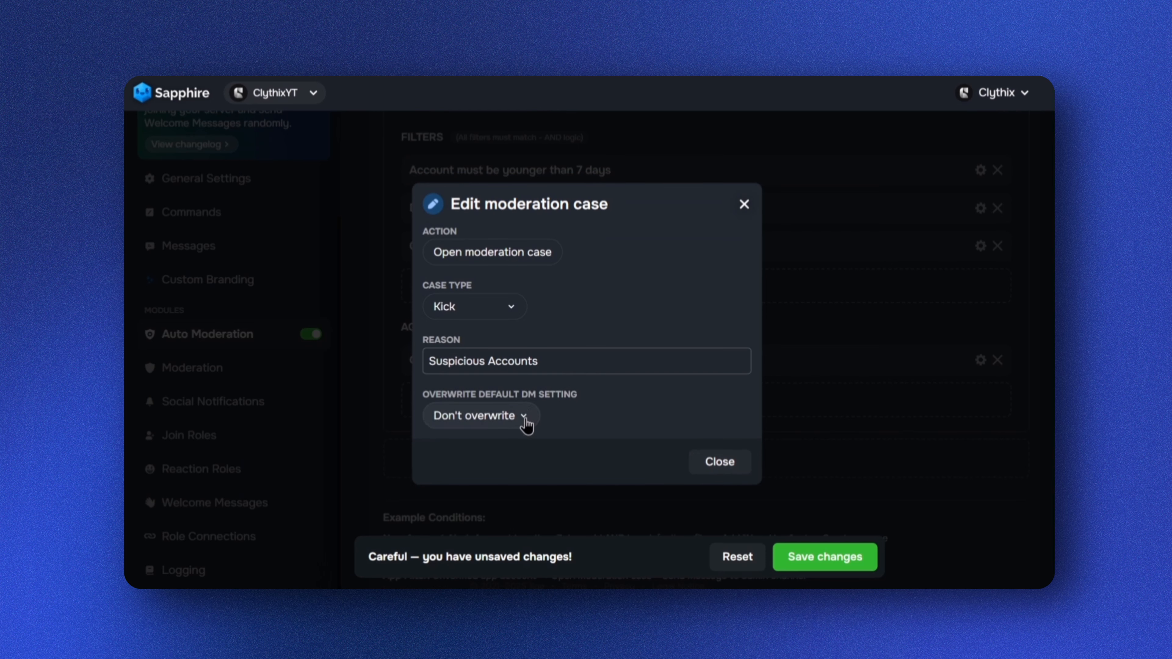
click(745, 206)
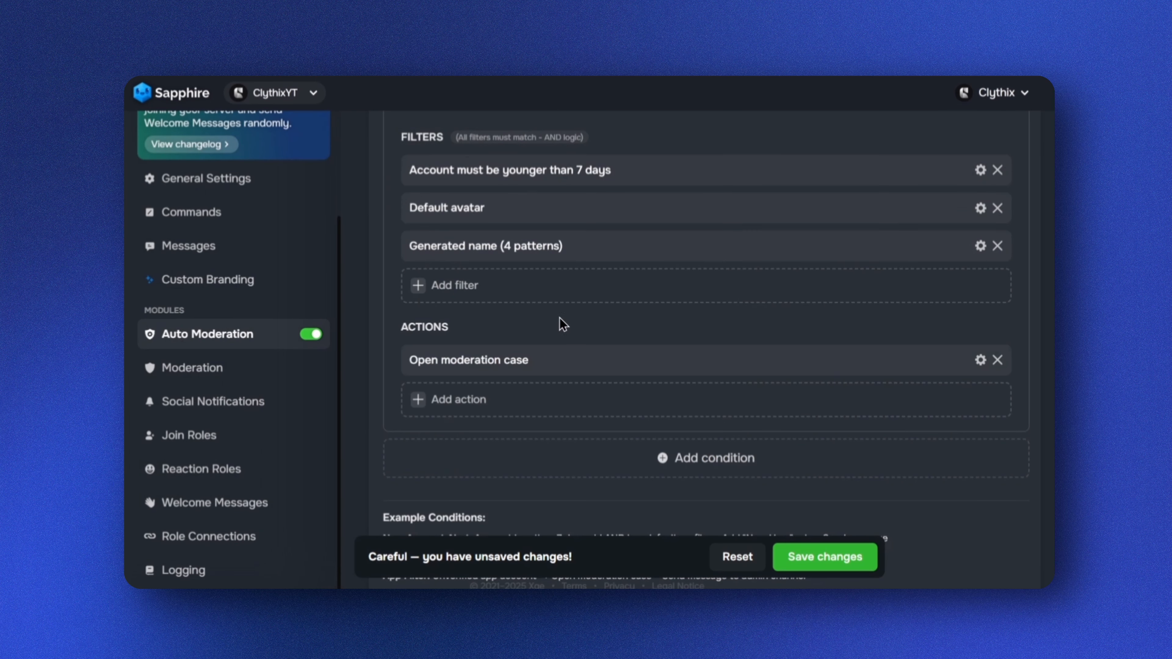
Add a Send DM action with the message 'Alert: Your account has been identified as suspicious.' and save the changes
click(416, 401)
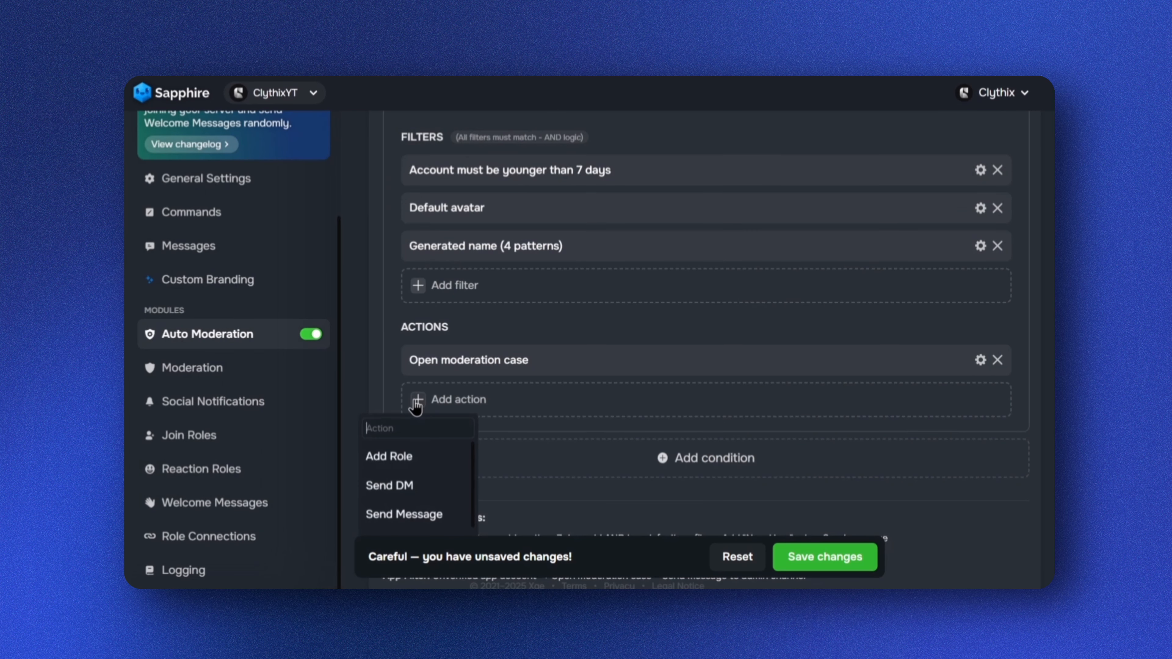
click(433, 498)
click(591, 402)
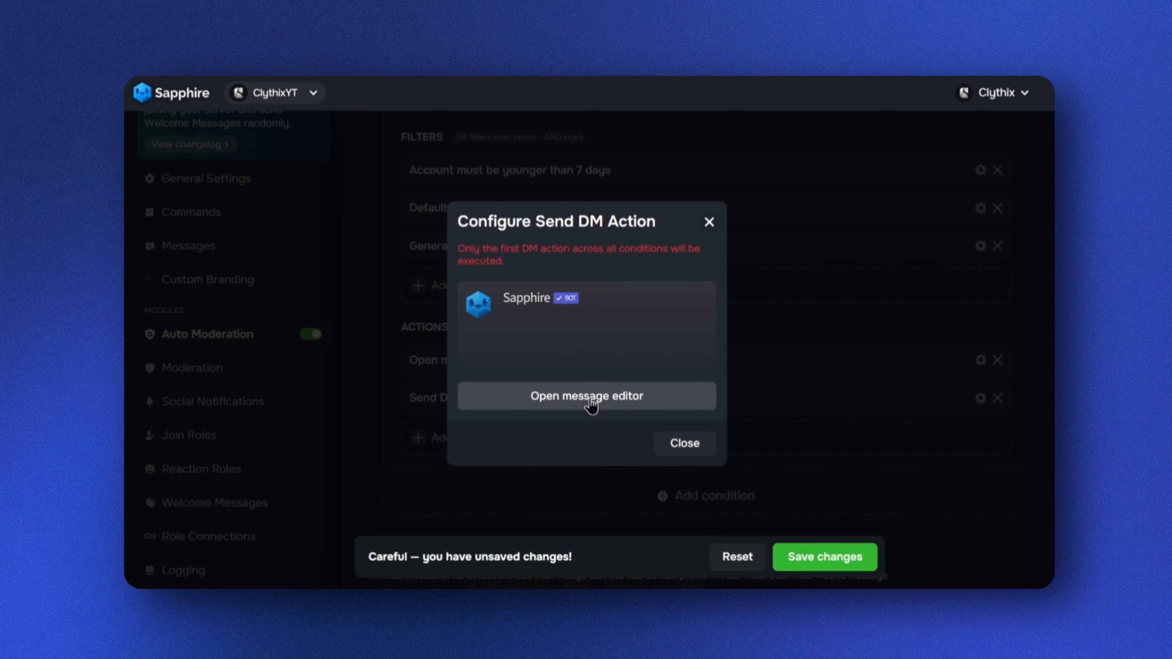
click(629, 396)
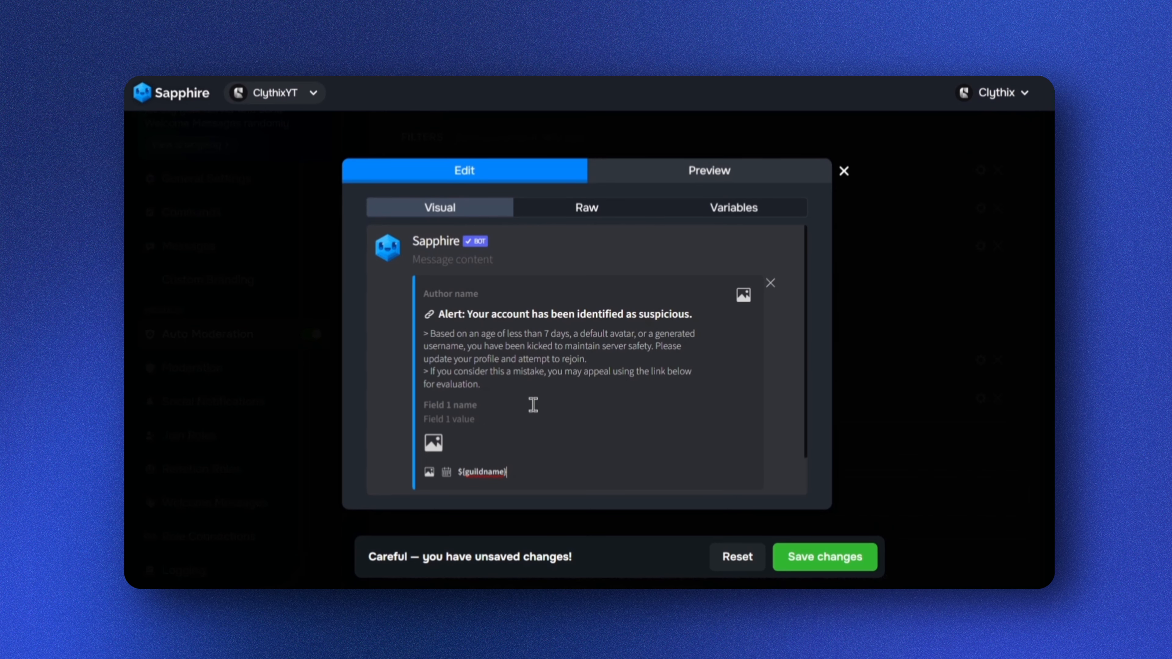
click(528, 383)
click(828, 559)
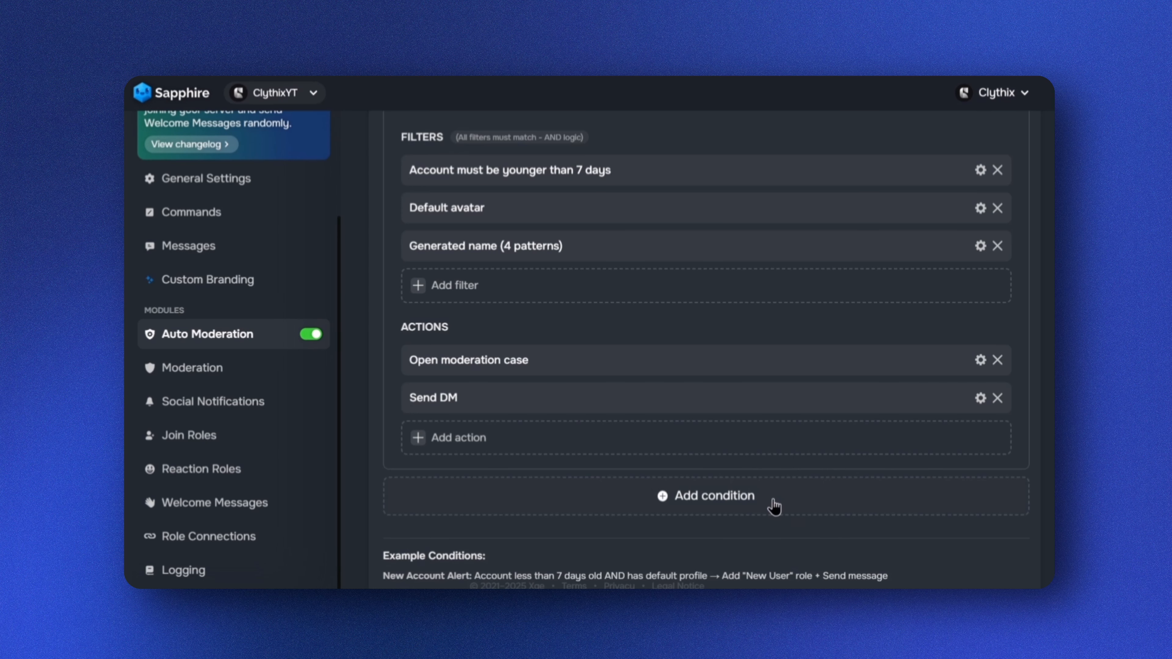
Add a fourth condition named 'Unverified App (Ban)'
scroll(688, 471, up, 2)
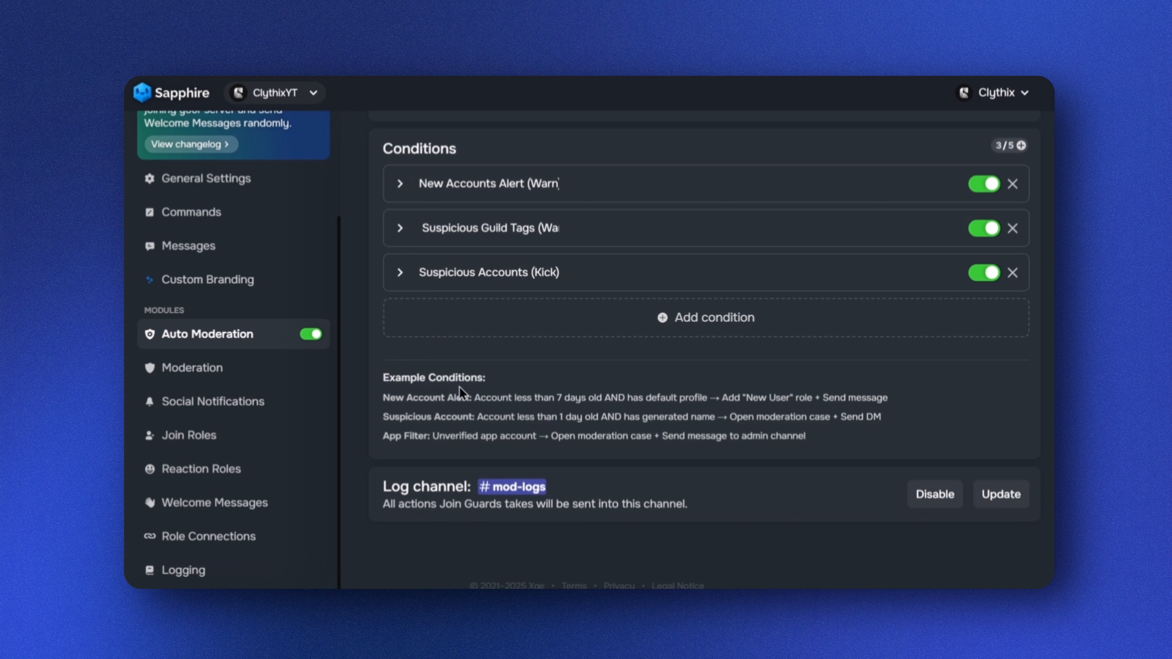
click(706, 329)
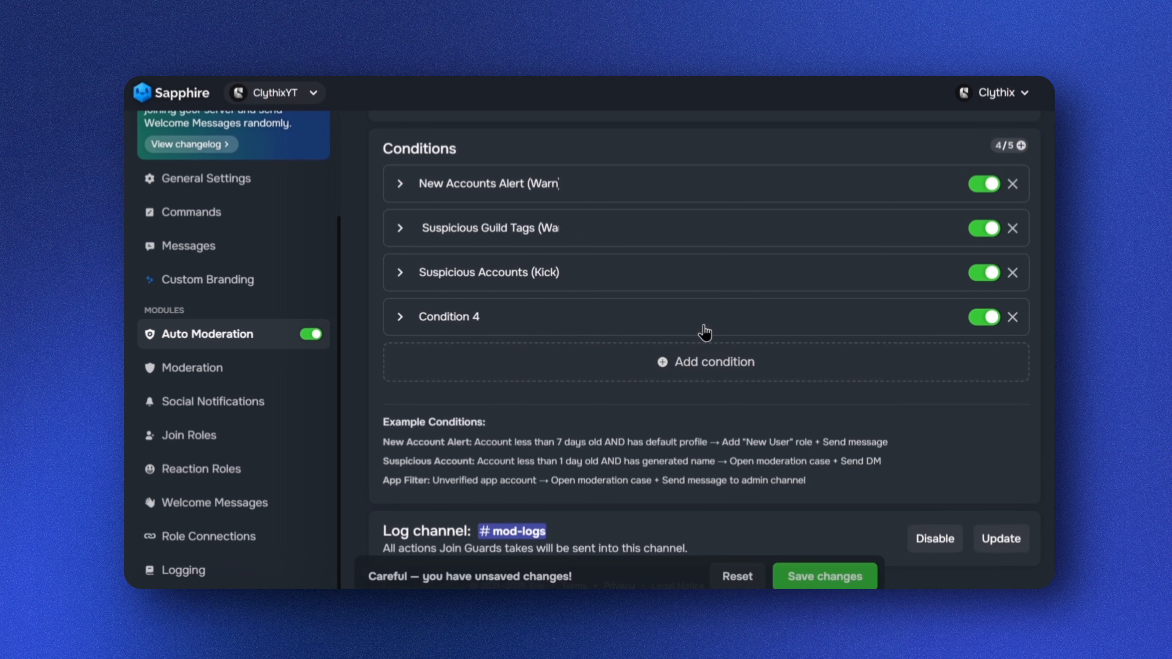
click(492, 318)
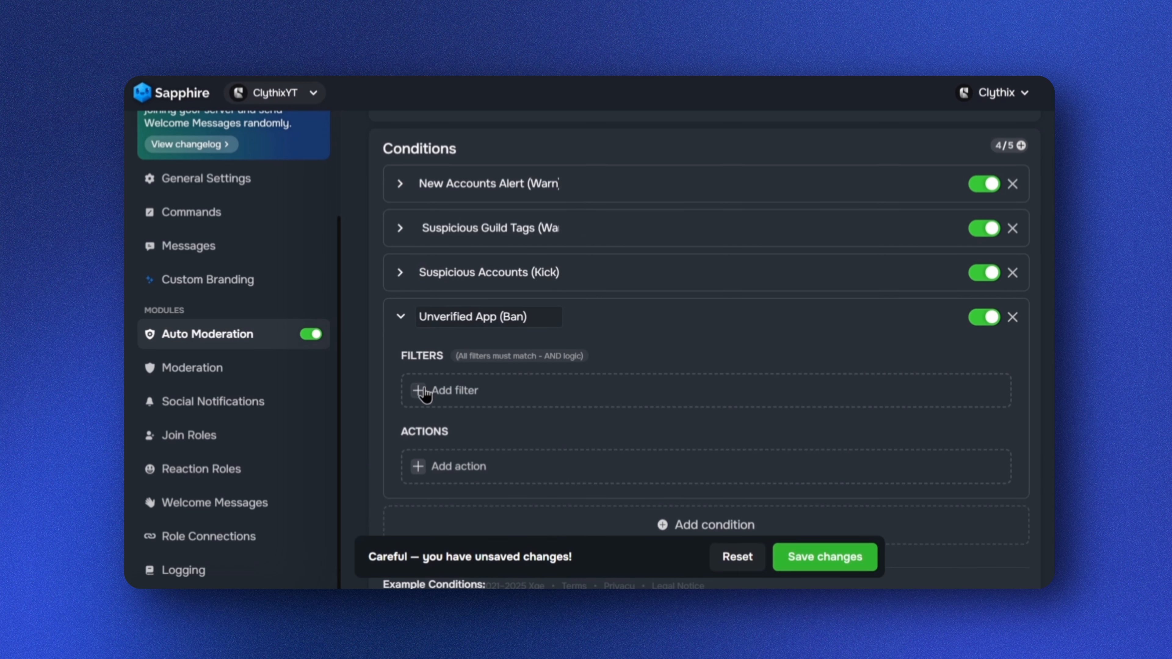
Add an Unverified App filter to the Unverified App condition
click(422, 392)
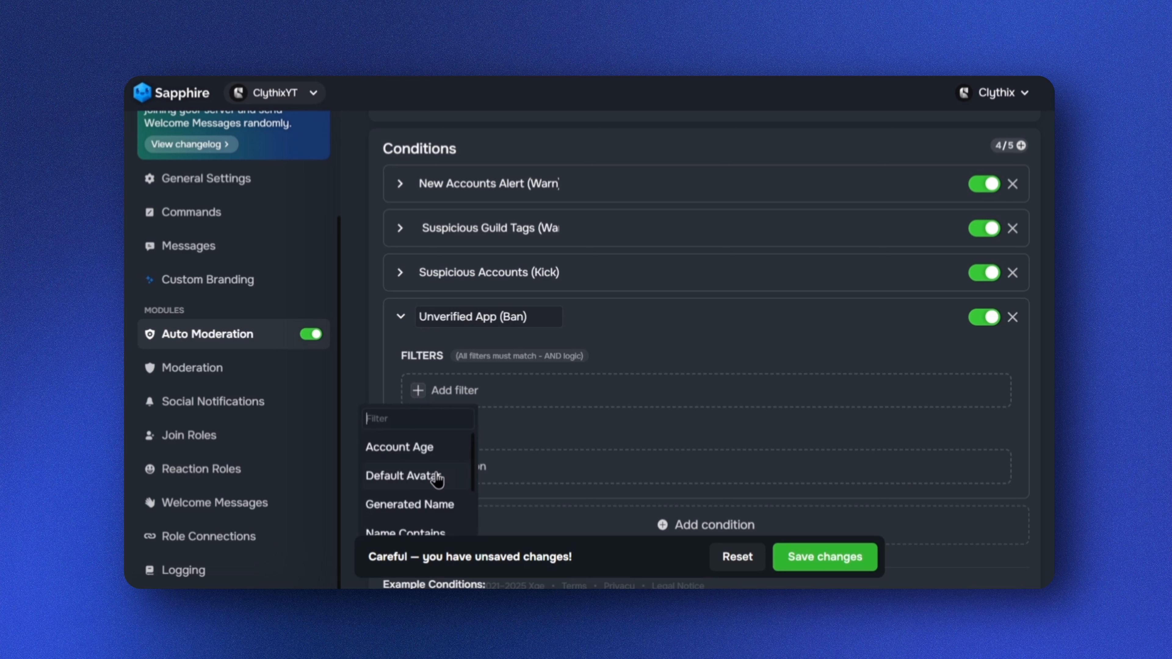
scroll(437, 480, down, 2)
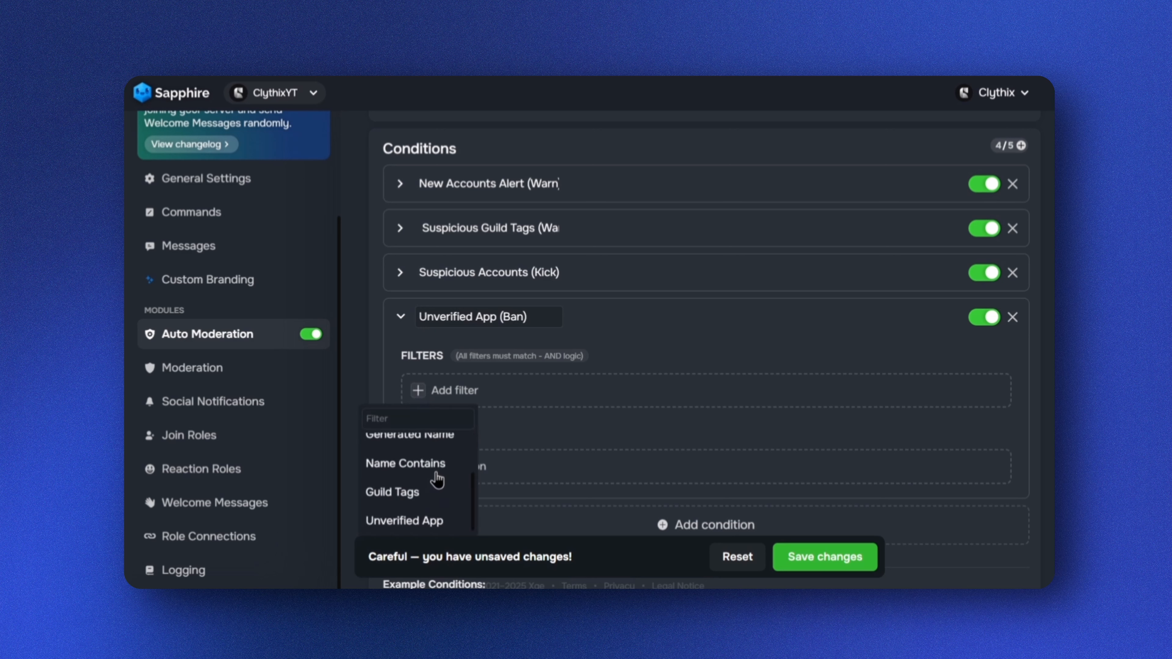
click(436, 515)
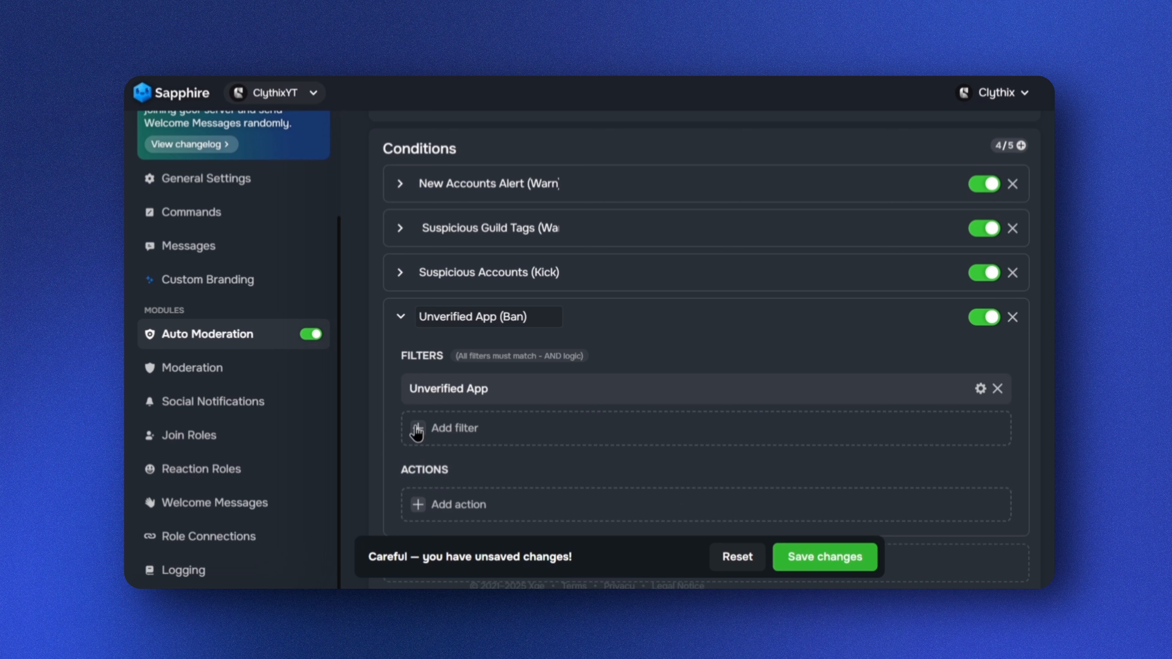
Add an Open moderation case action with case type Ban to the Unverified App condition and save the changes
scroll(423, 441, down, 1)
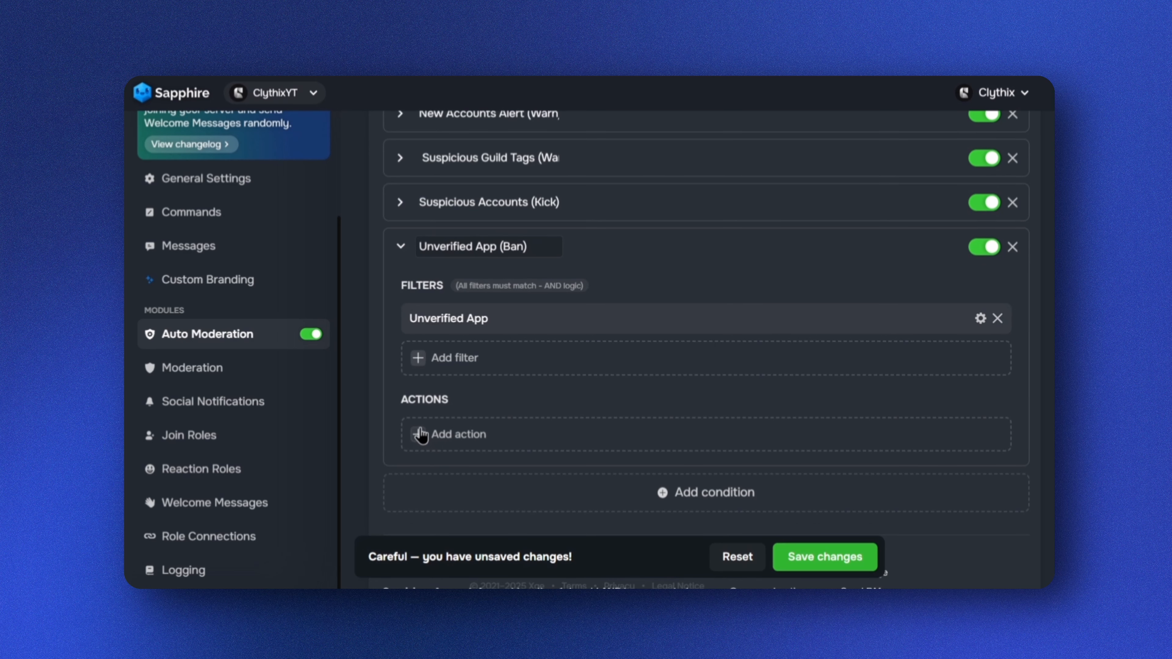
click(428, 442)
scroll(431, 489, down, 3)
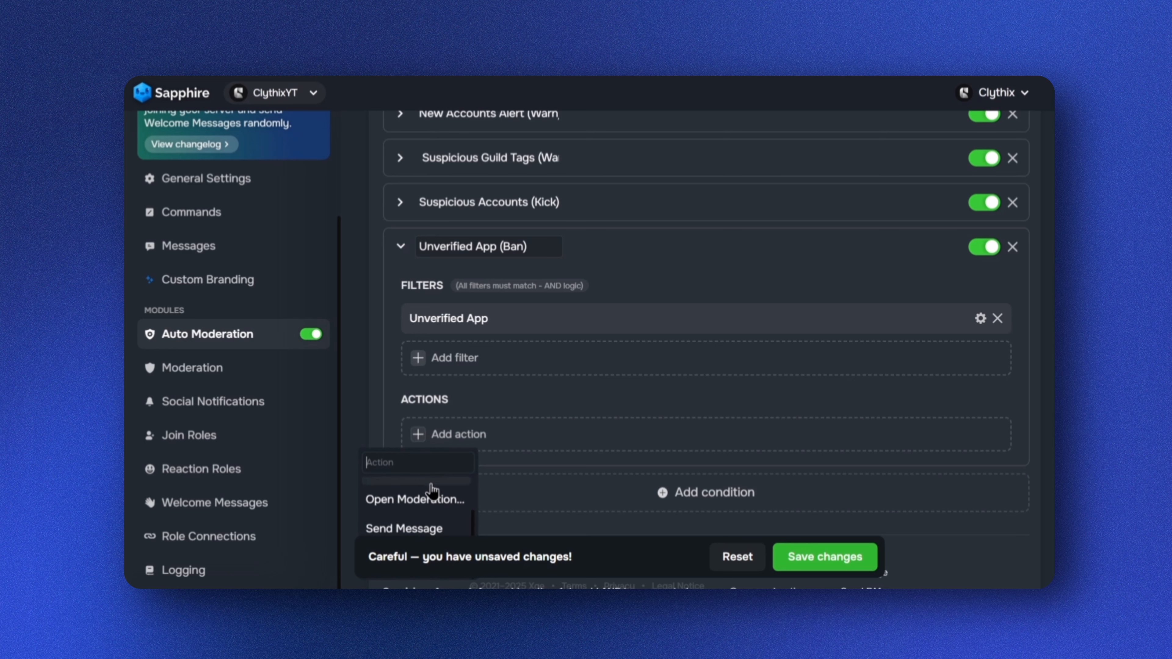
scroll(426, 498, up, 3)
scroll(425, 503, down, 3)
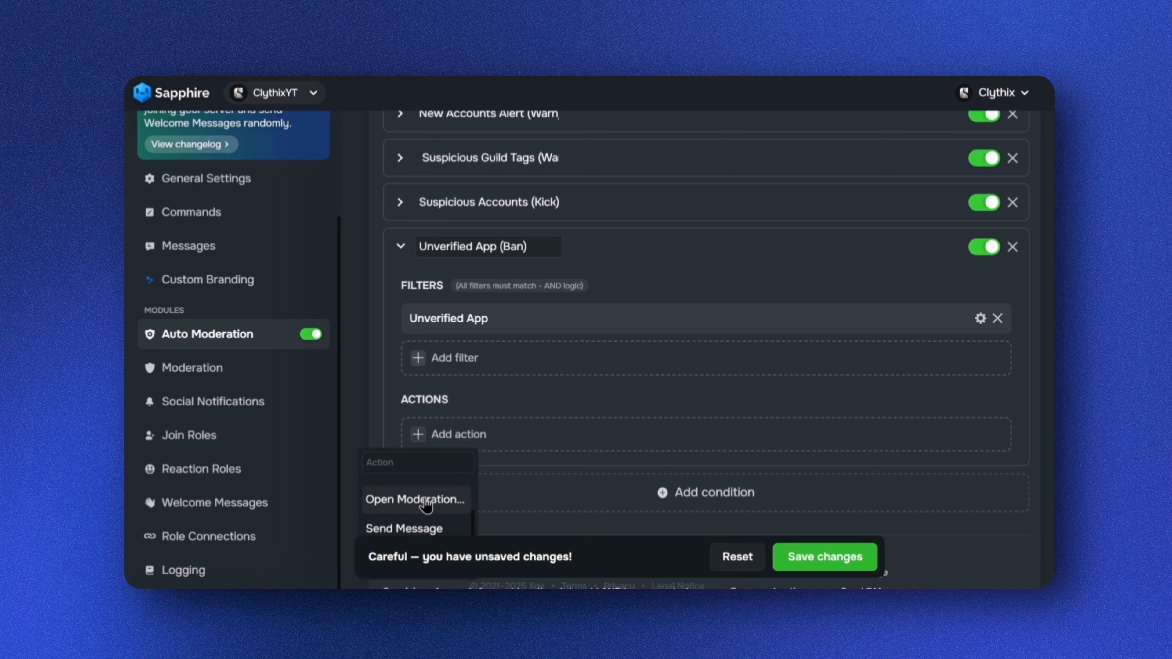
click(445, 497)
click(503, 311)
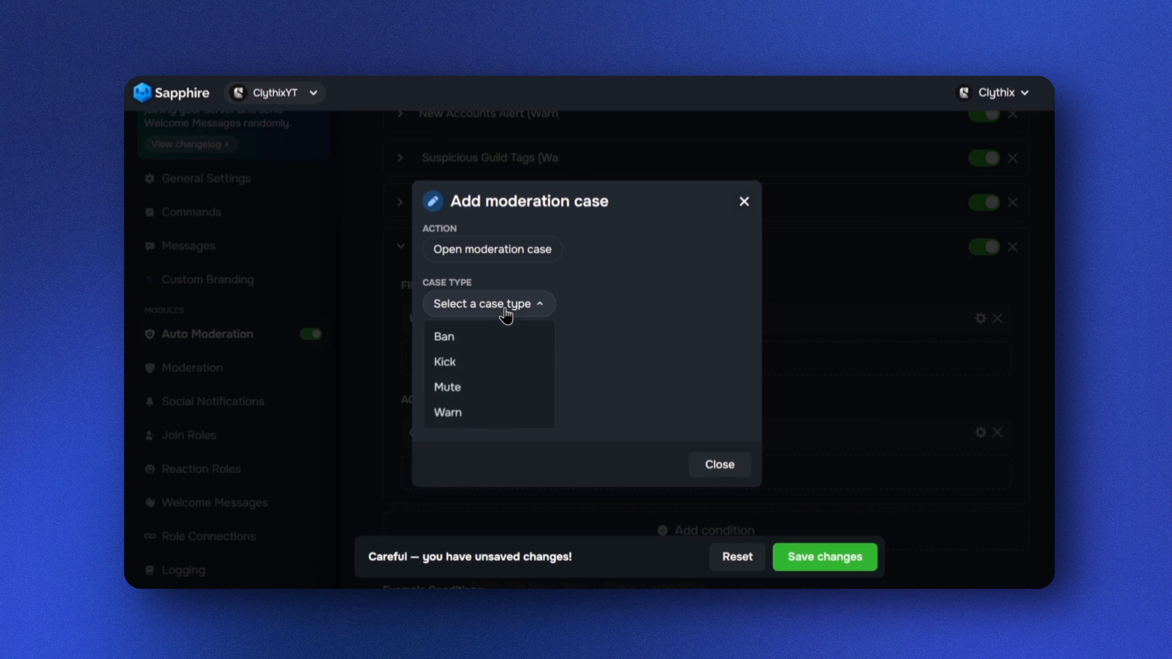
click(441, 338)
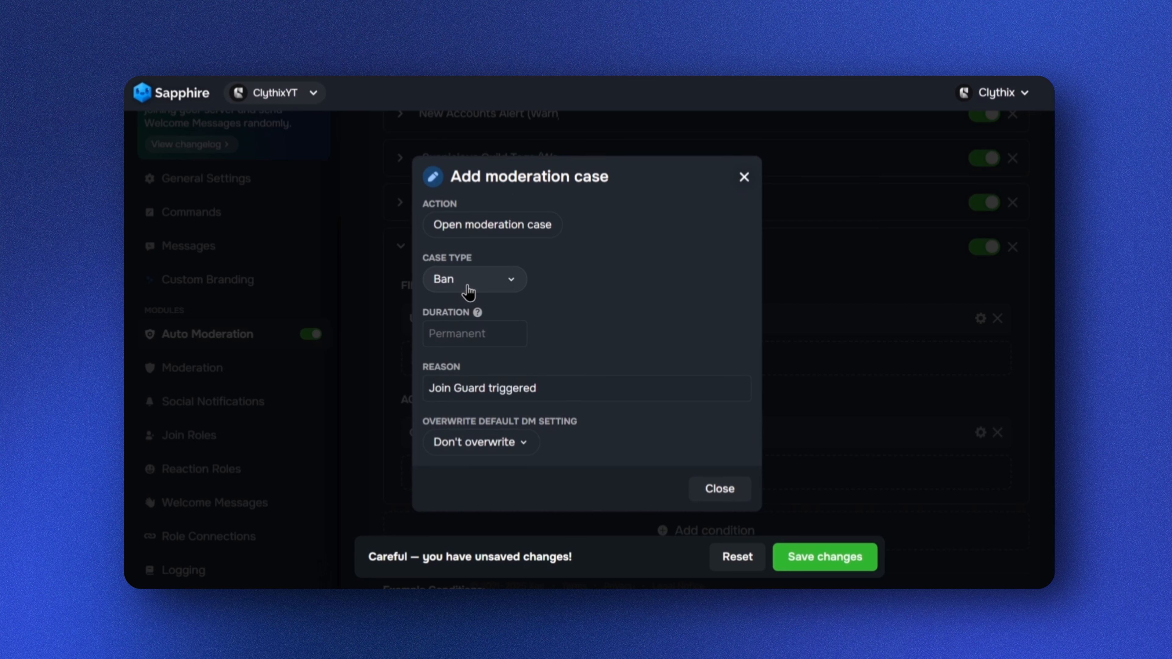
click(827, 558)
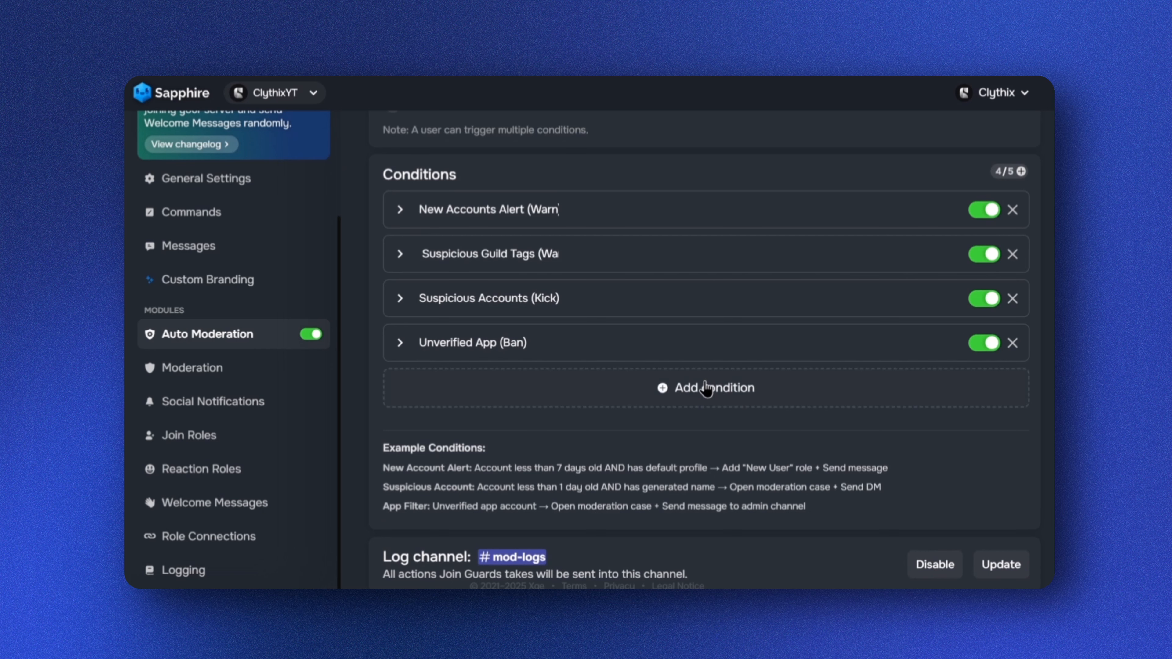
Add a fifth condition named 'High-Risk Accounts (Ban)'
click(730, 396)
click(518, 387)
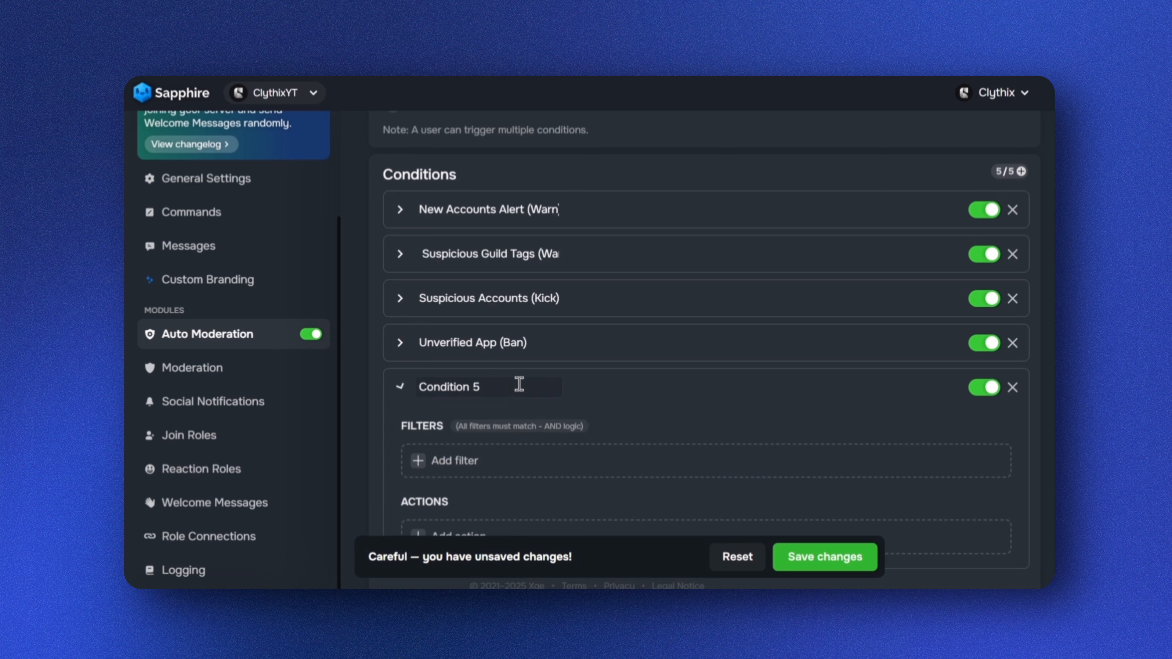
drag(497, 386, 418, 385)
click(400, 386)
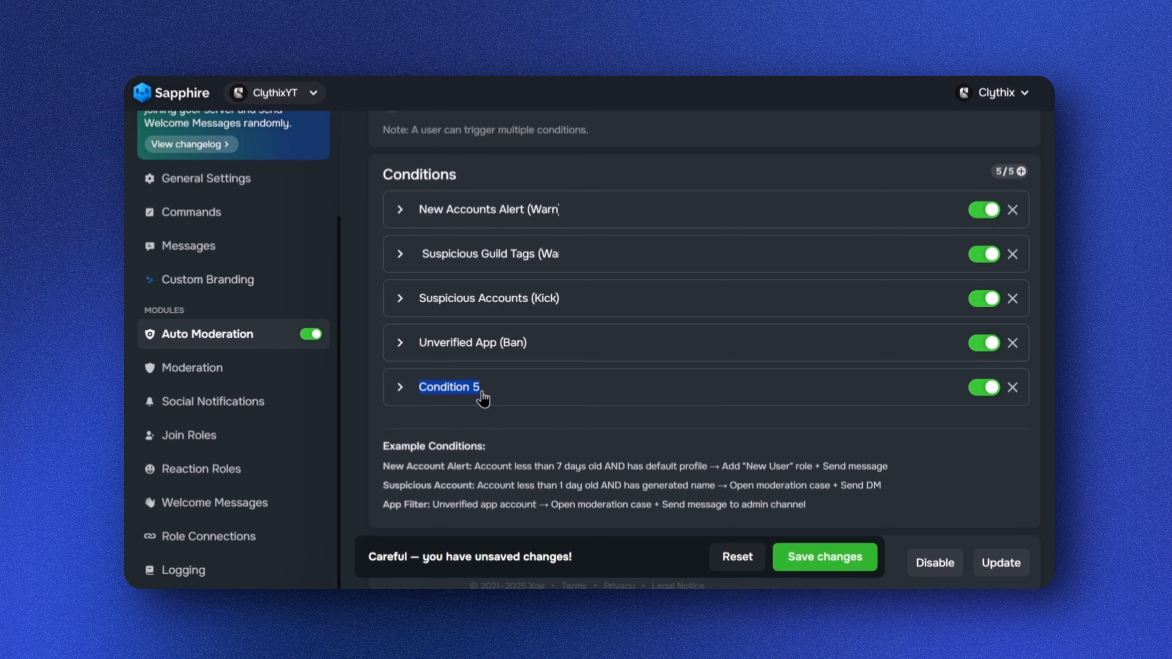
click(513, 388)
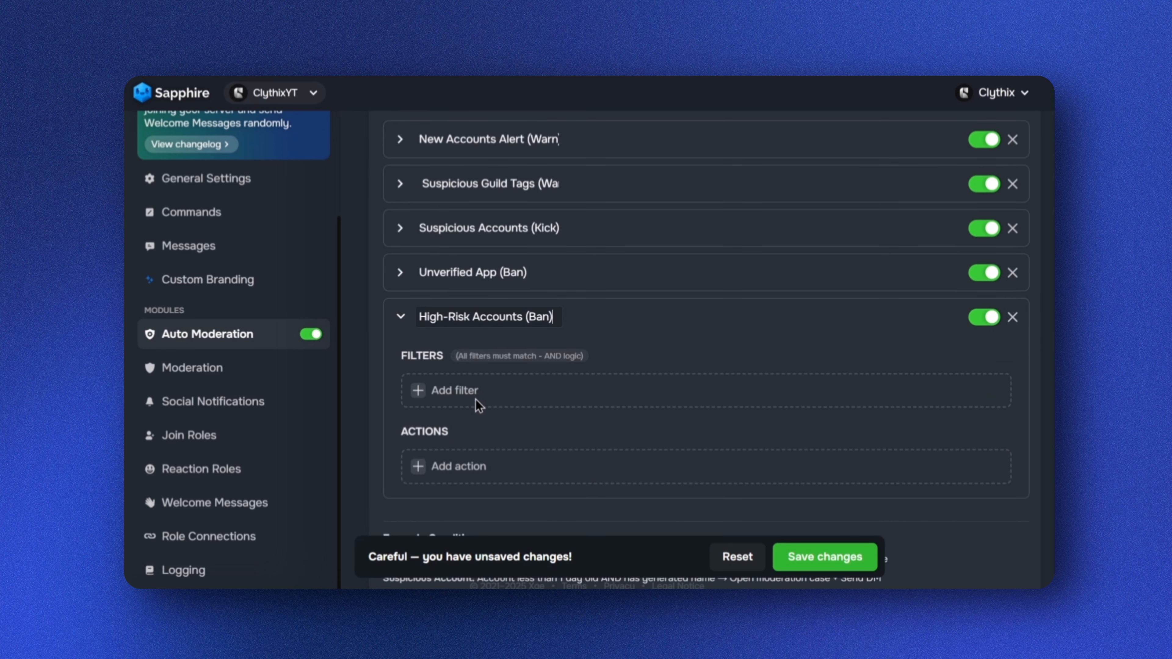
Add an Account Age filter to the High-Risk Accounts condition, set to accounts younger than 2 days
click(418, 392)
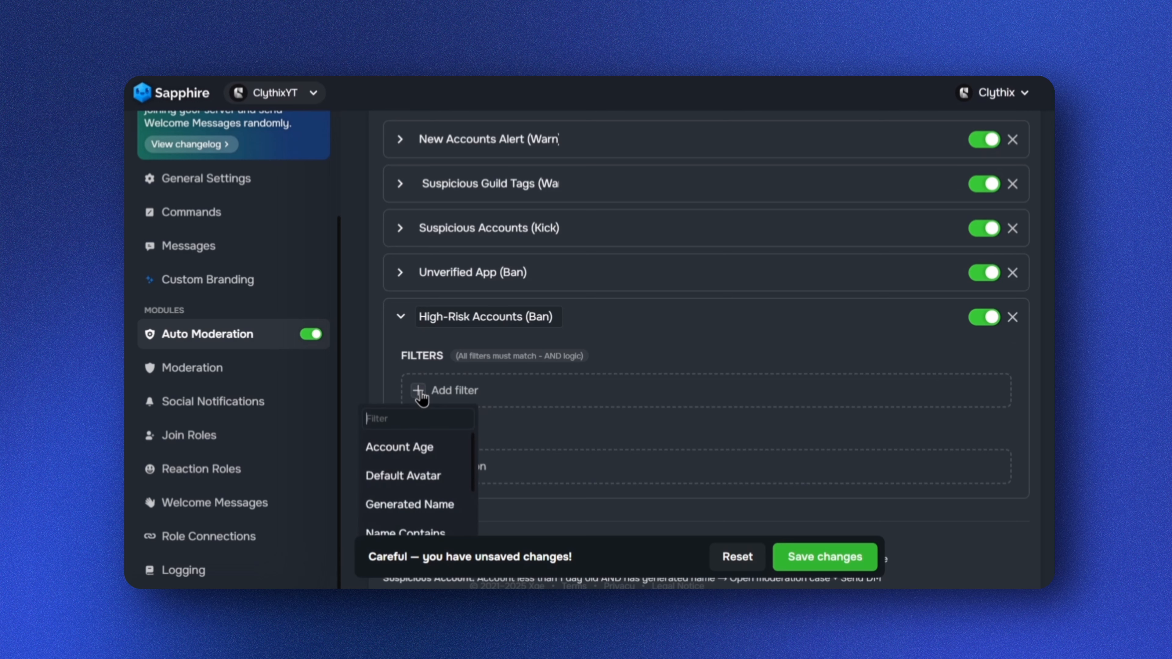
click(441, 456)
click(449, 389)
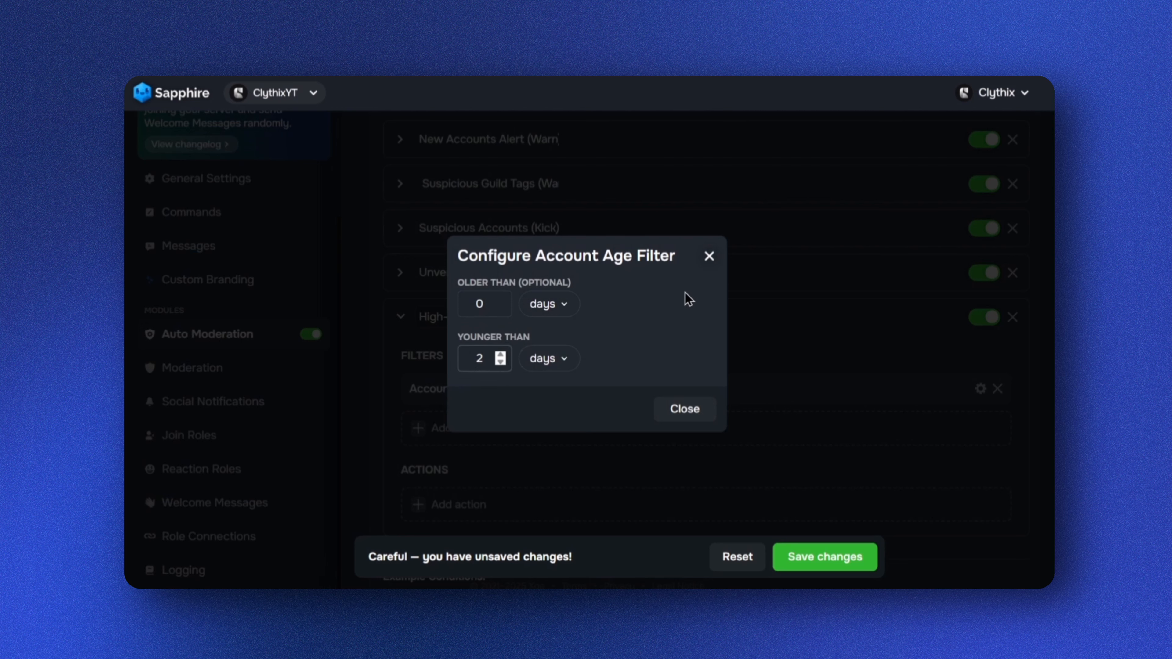
click(713, 261)
scroll(595, 344, down, 2)
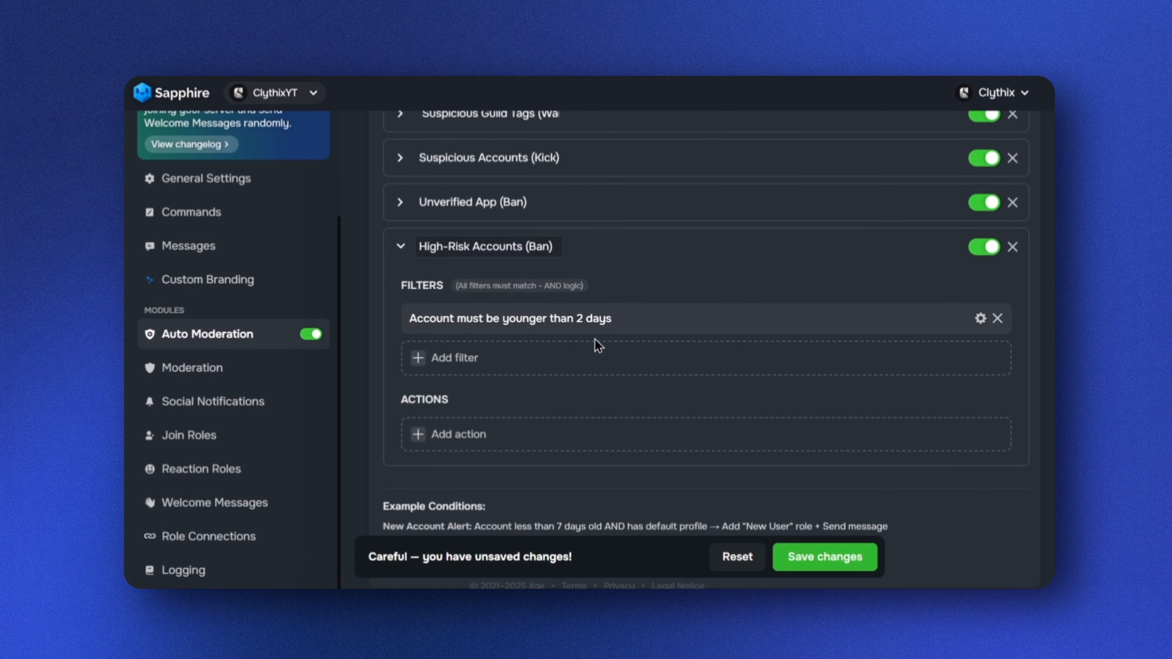
Add Default Avatar and Generated Name filters to the High-Risk Accounts condition
click(426, 361)
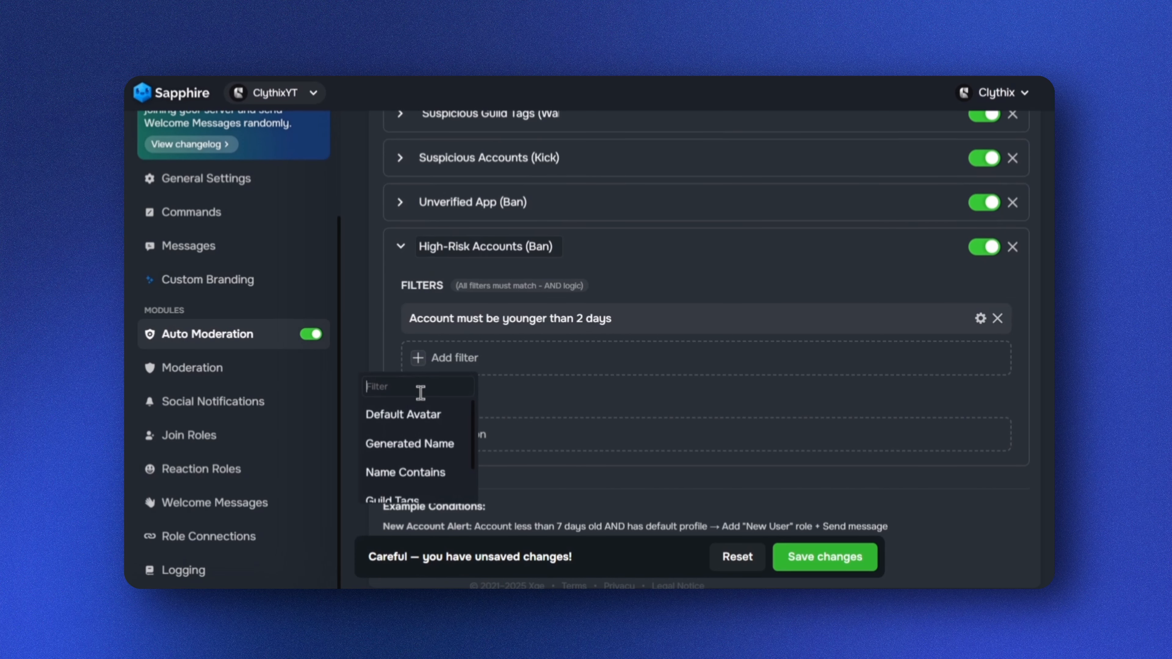
click(415, 415)
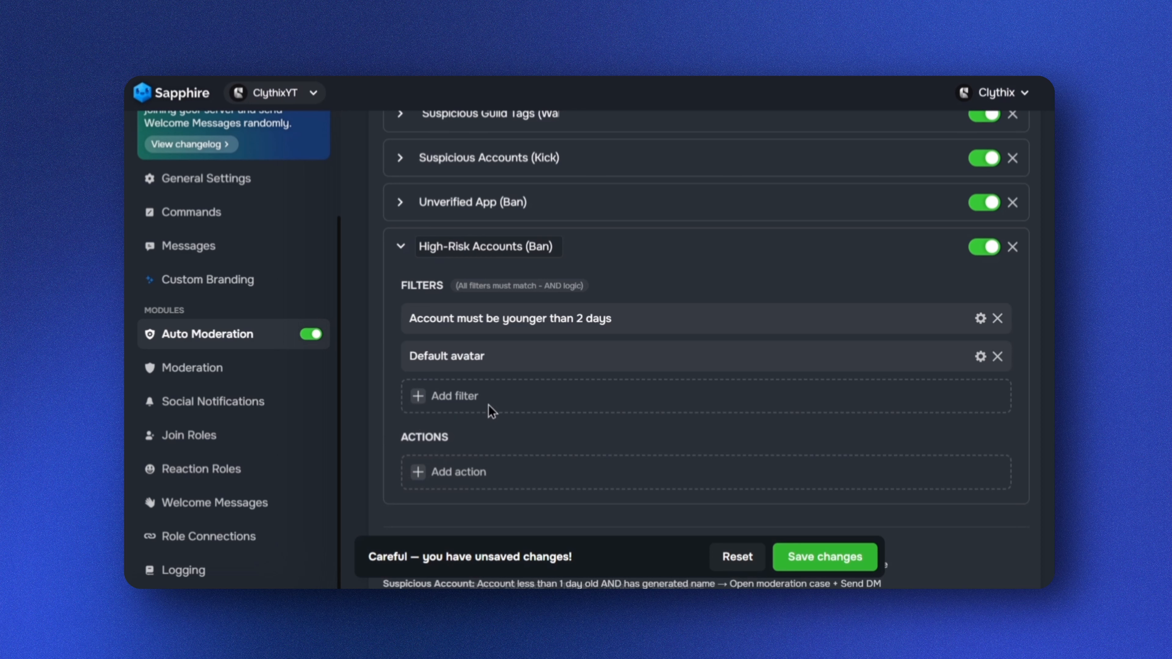
click(427, 398)
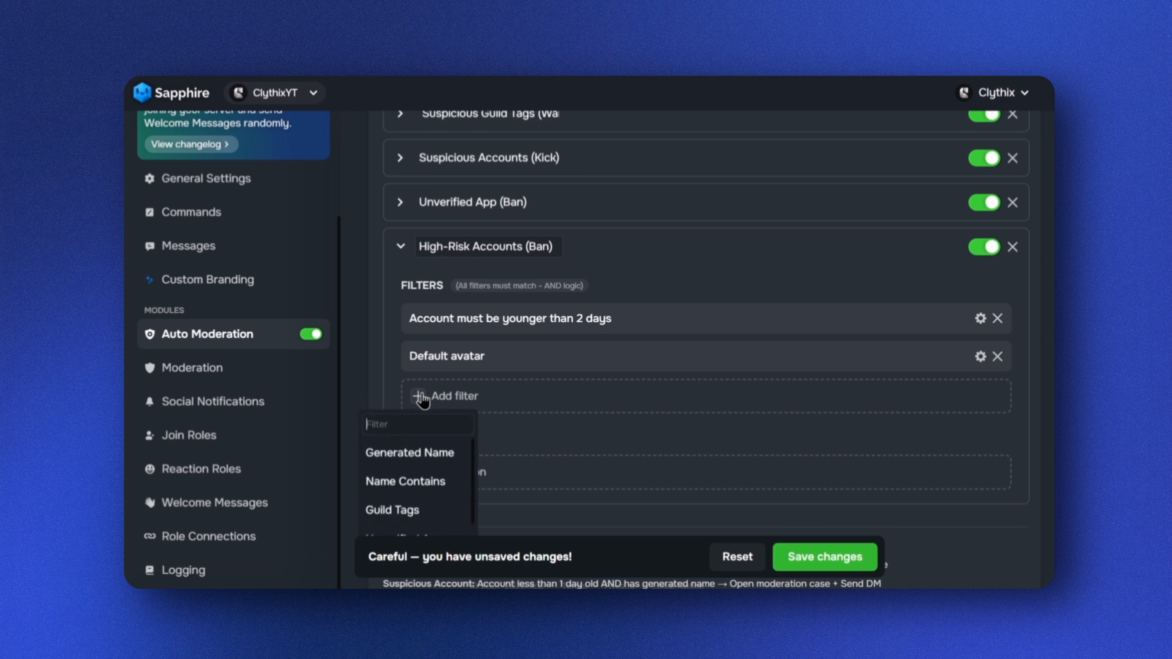
click(412, 454)
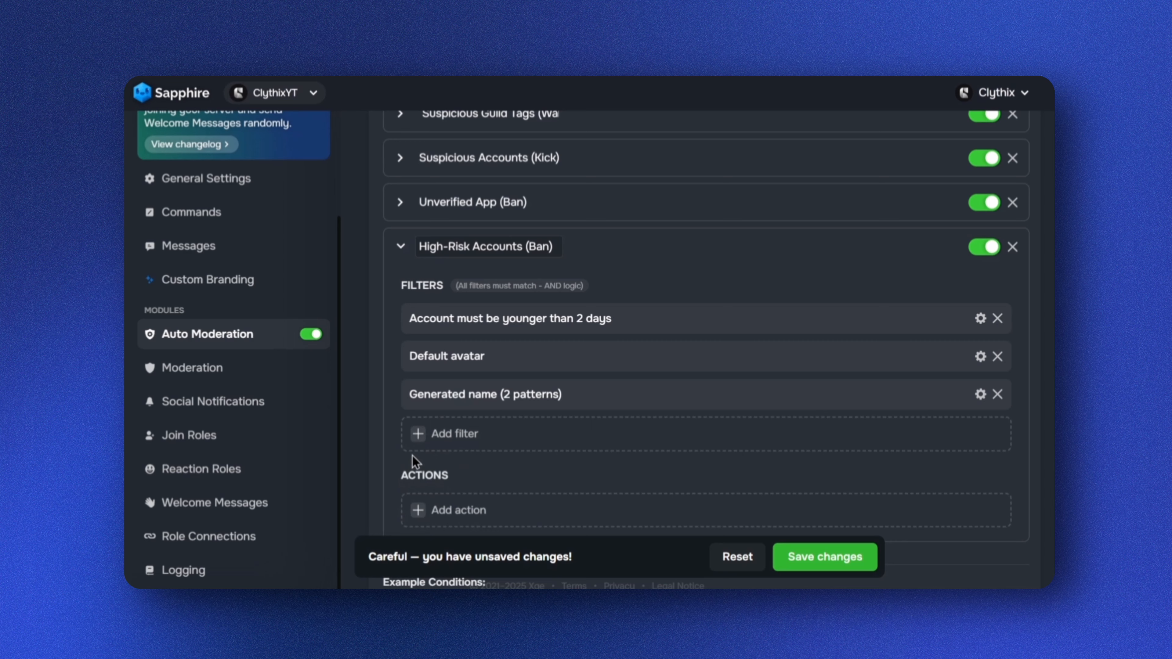
Enable all four name patterns in the Generated Name filter
click(500, 396)
click(473, 433)
click(475, 327)
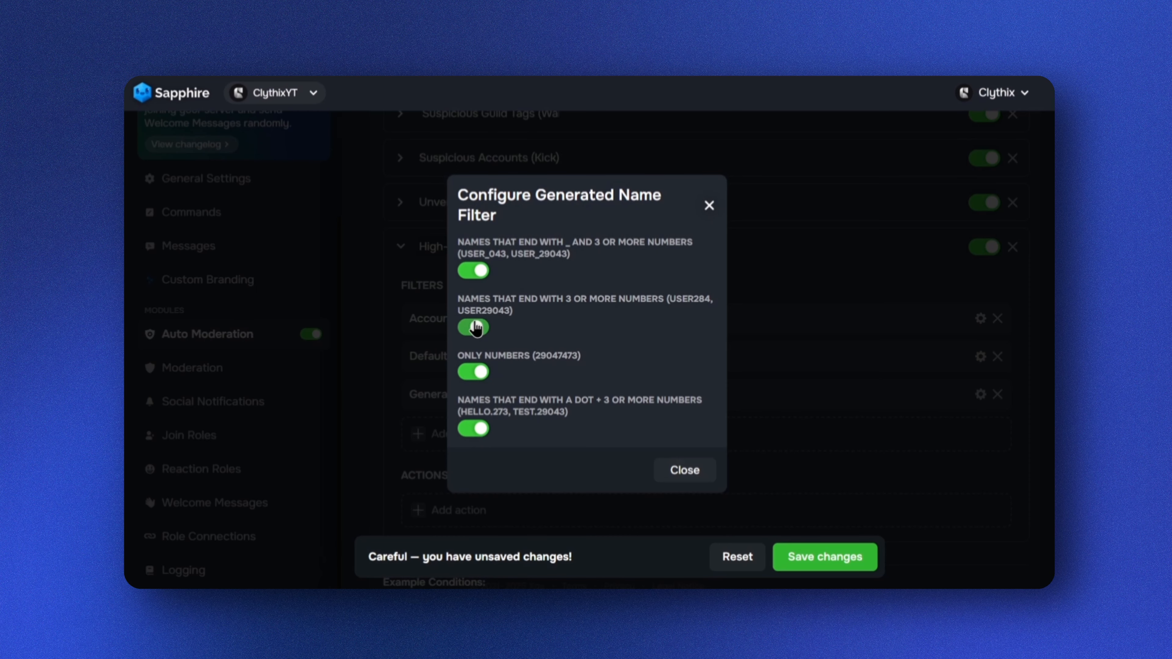
click(708, 206)
scroll(580, 303, down, 3)
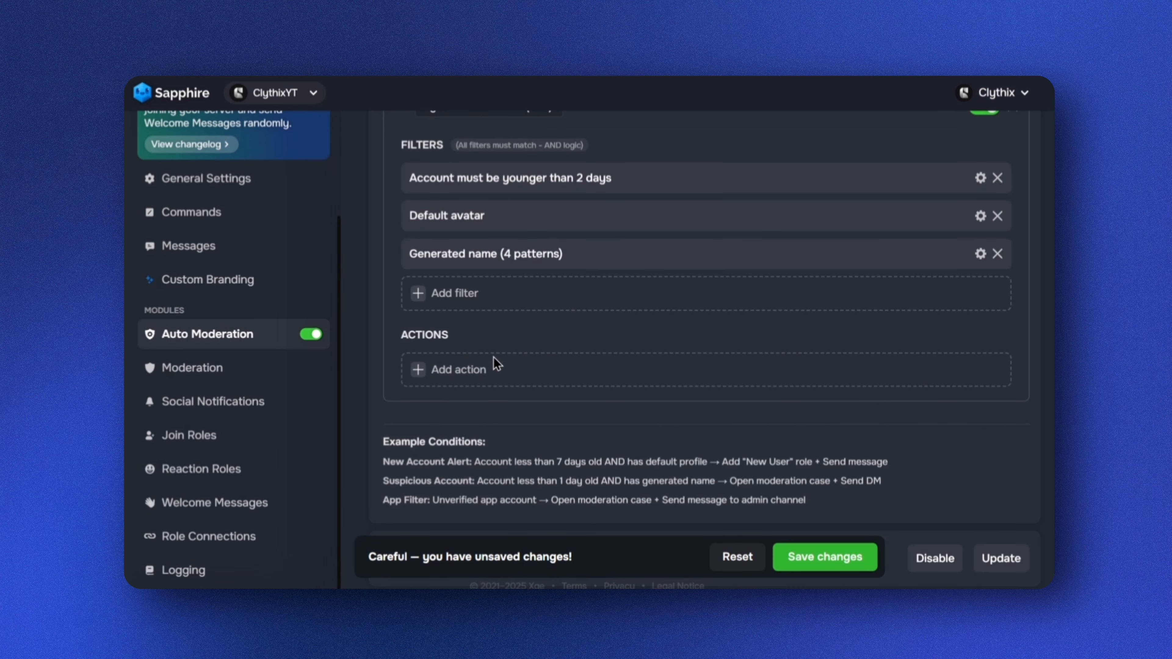
Add an Open moderation case action with case type Ban to the High-Risk Accounts condition
click(421, 371)
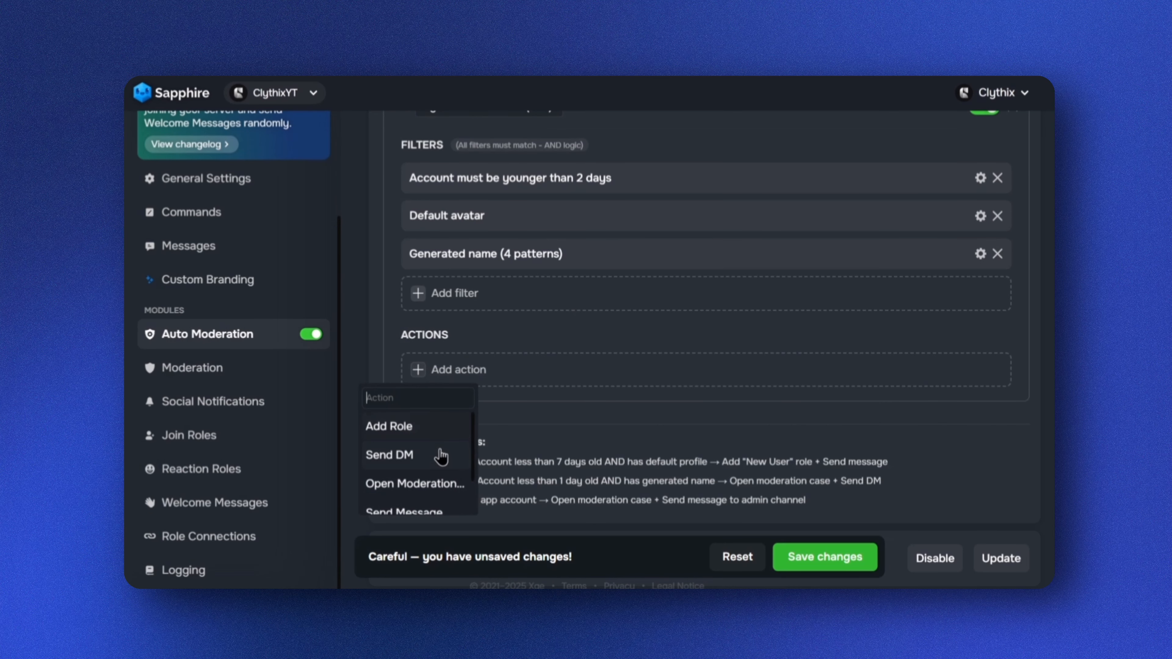
click(437, 485)
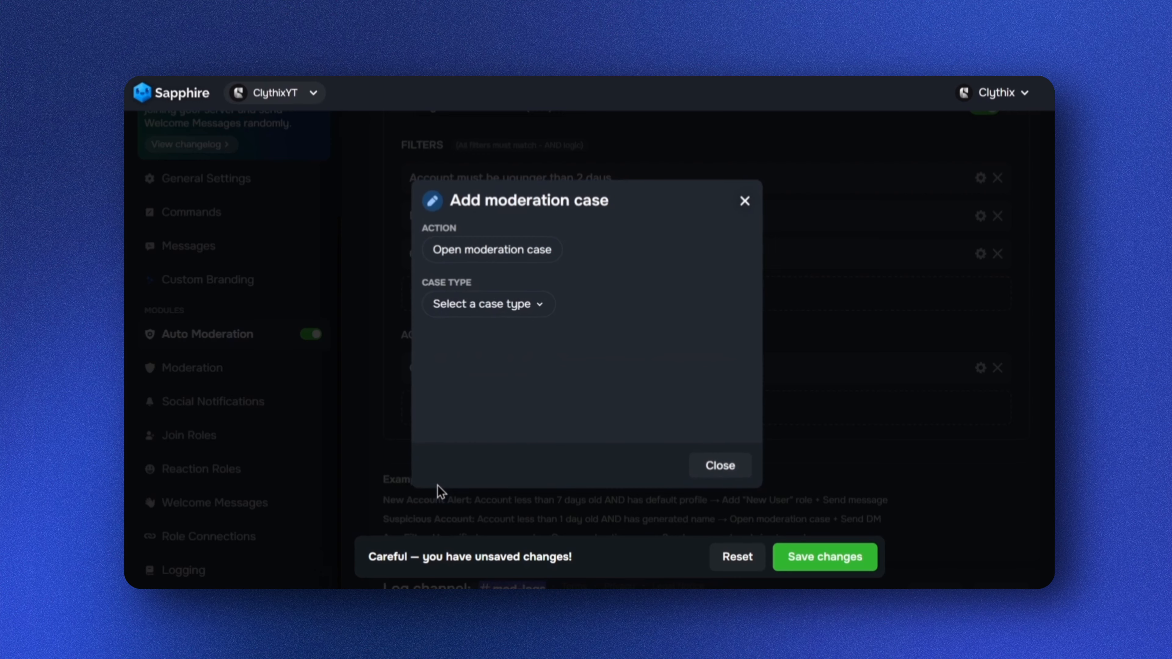
click(525, 310)
click(462, 343)
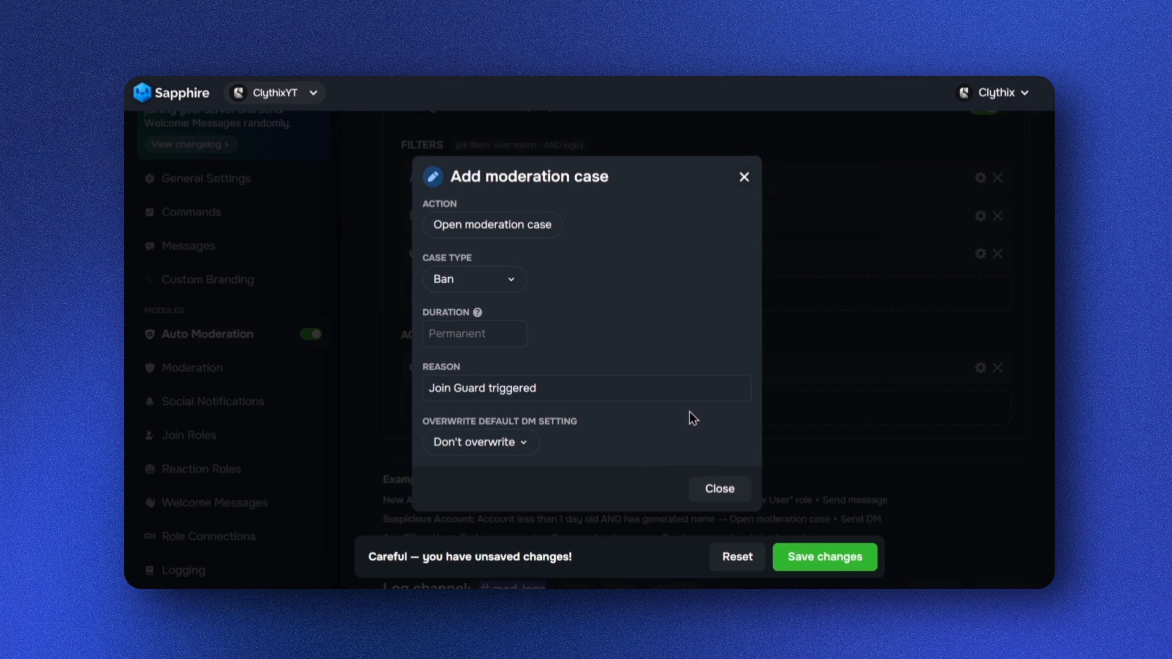
click(744, 177)
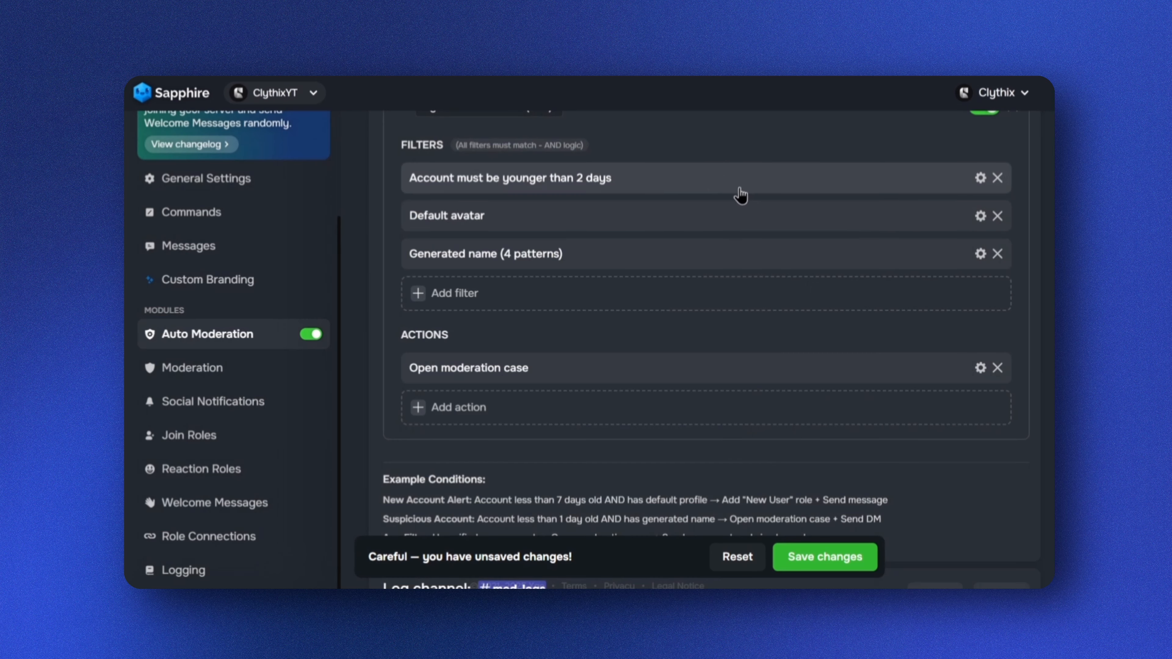
Add a Send DM action with the embed 'Notice: Your account has been classified as high risk.' and save the changes
click(424, 411)
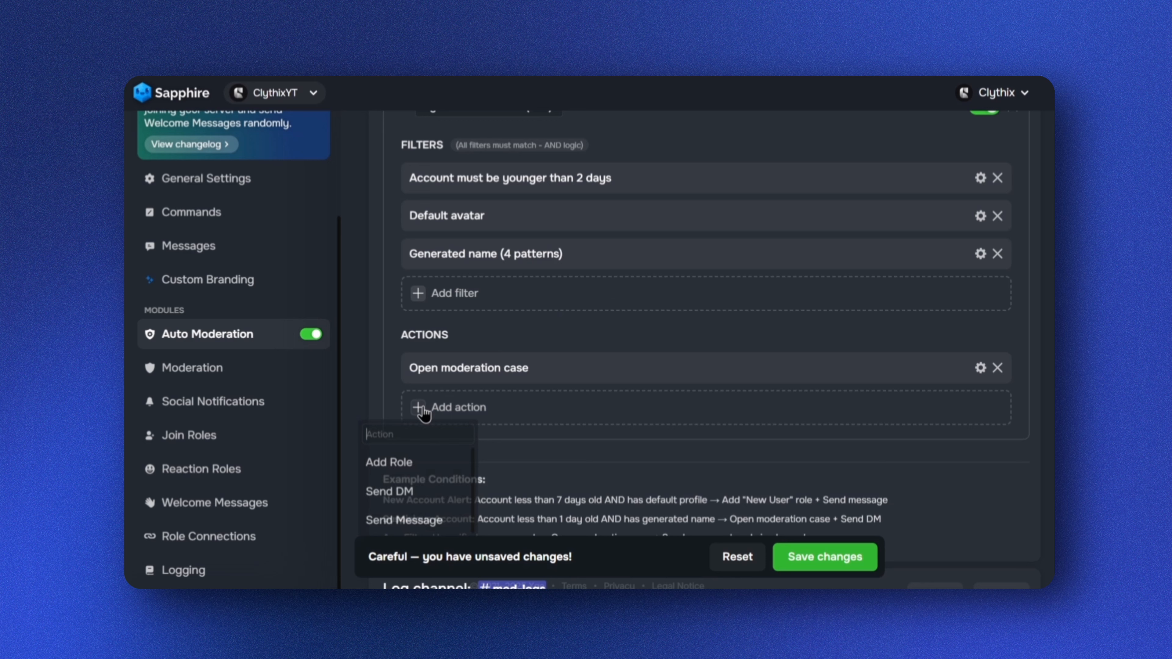
click(425, 493)
click(462, 410)
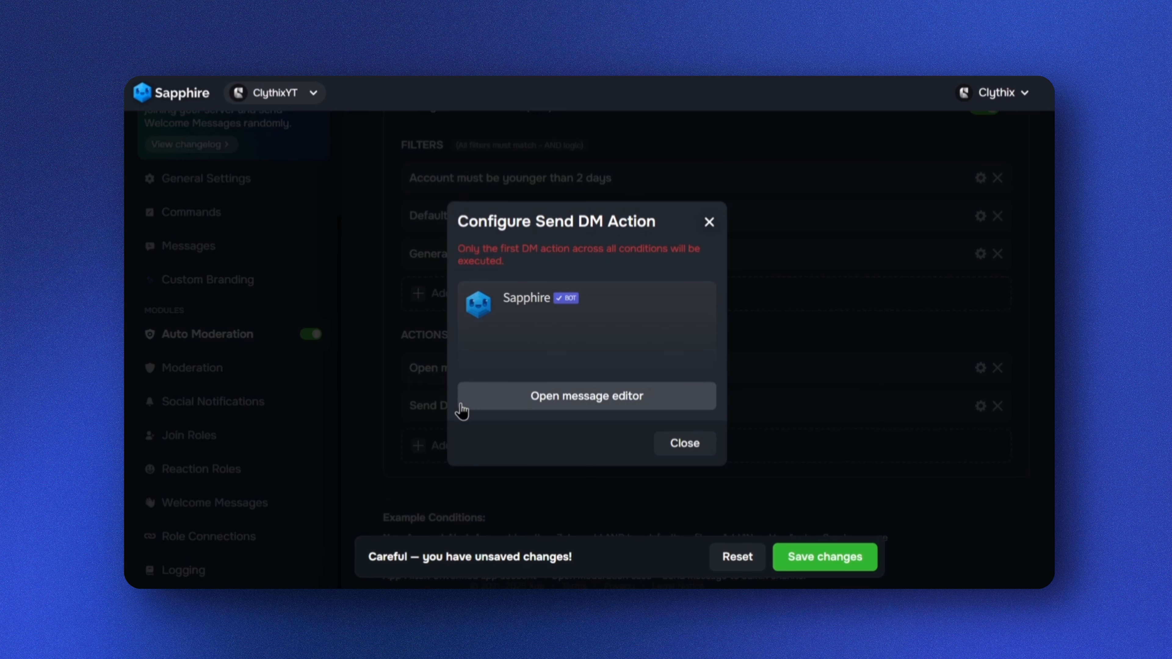
click(583, 402)
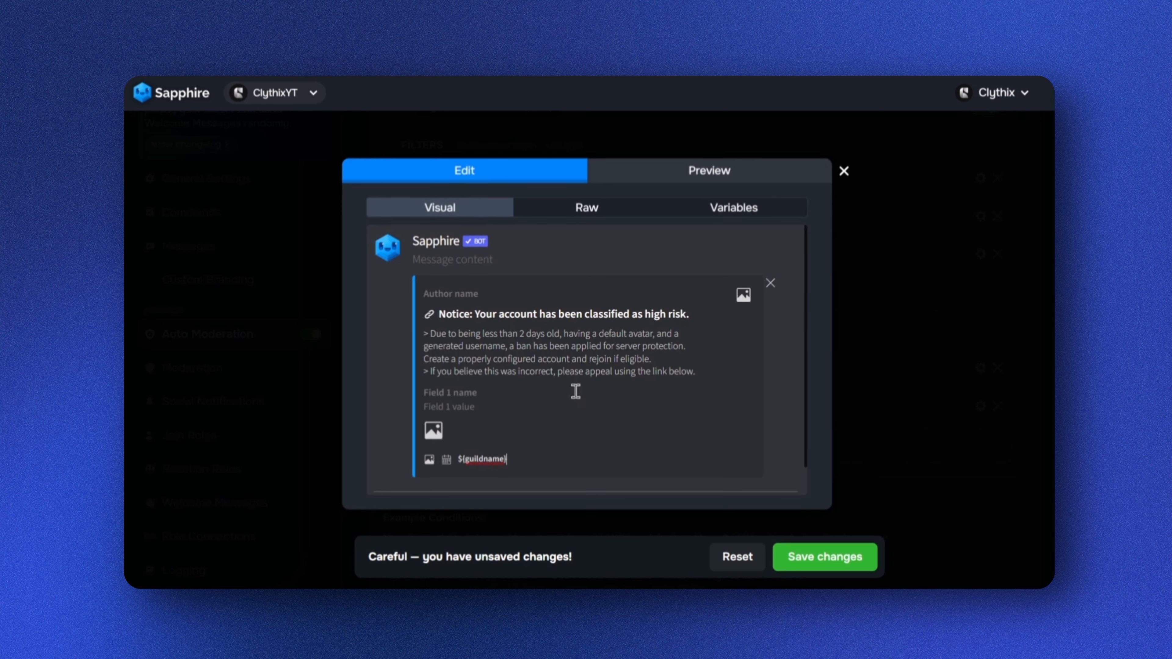
click(837, 561)
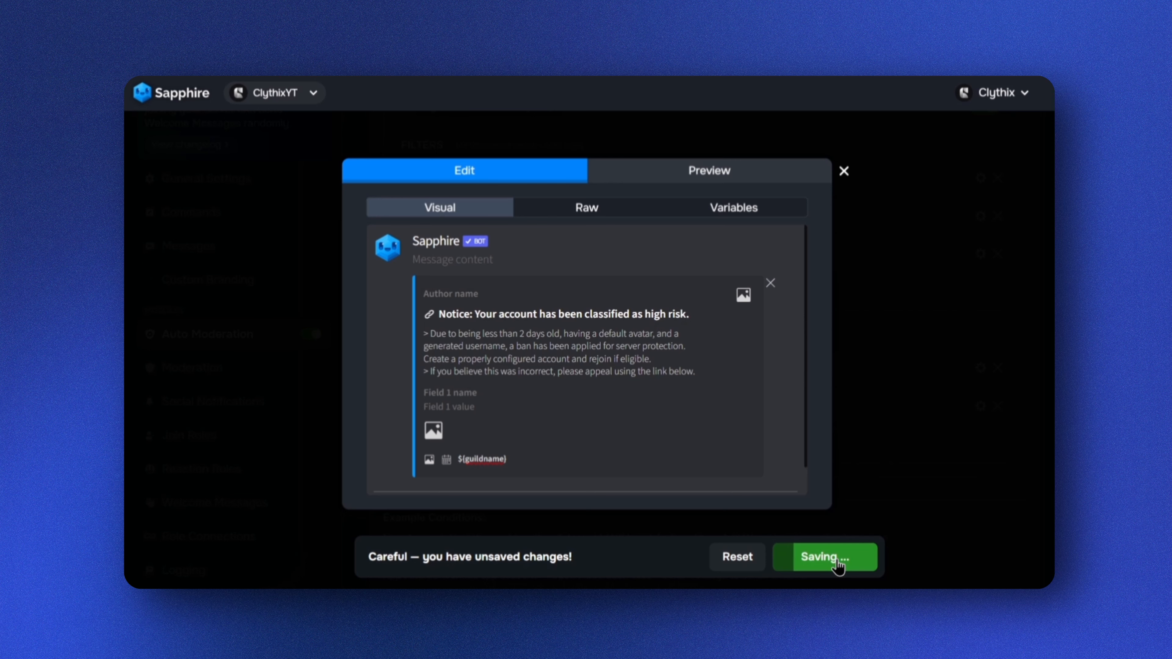